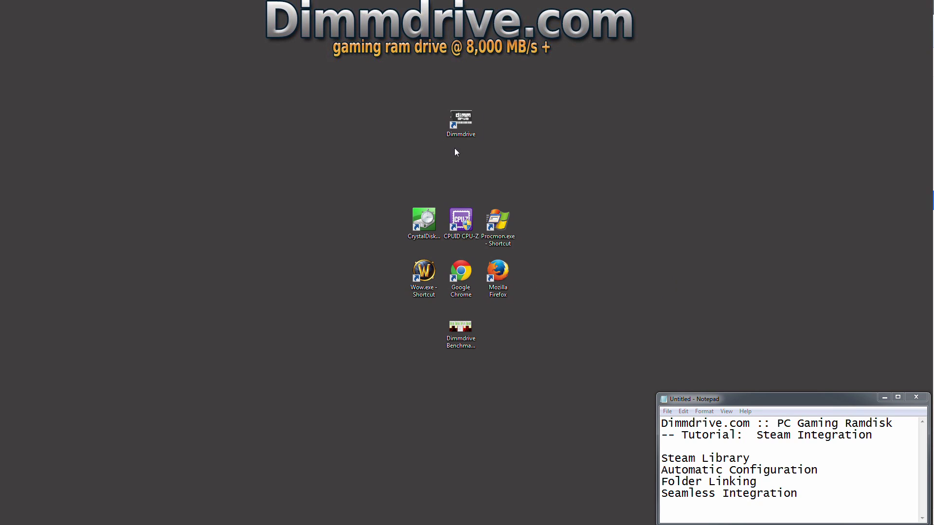
- Open the Dimmdrive benchmark image, reposition it to view it, then close it
drag(371, 88, 507, 172)
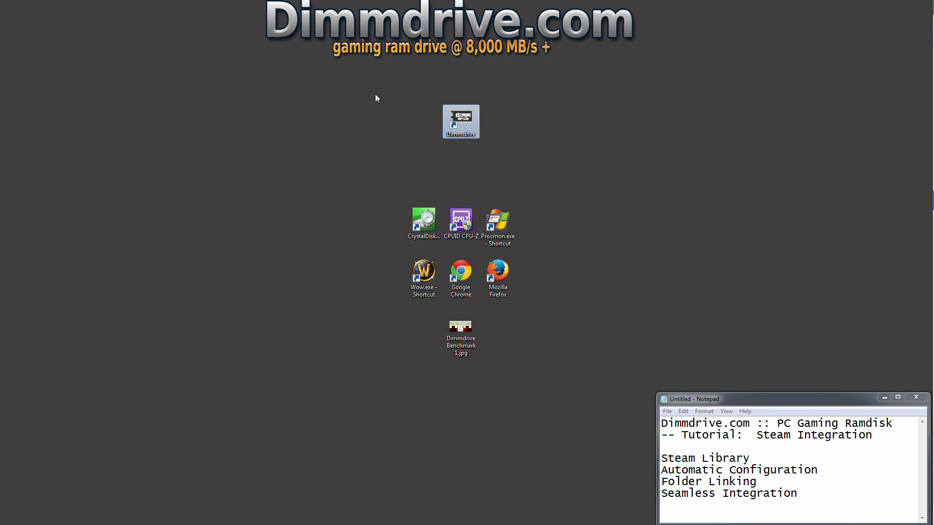
double_click(461, 341)
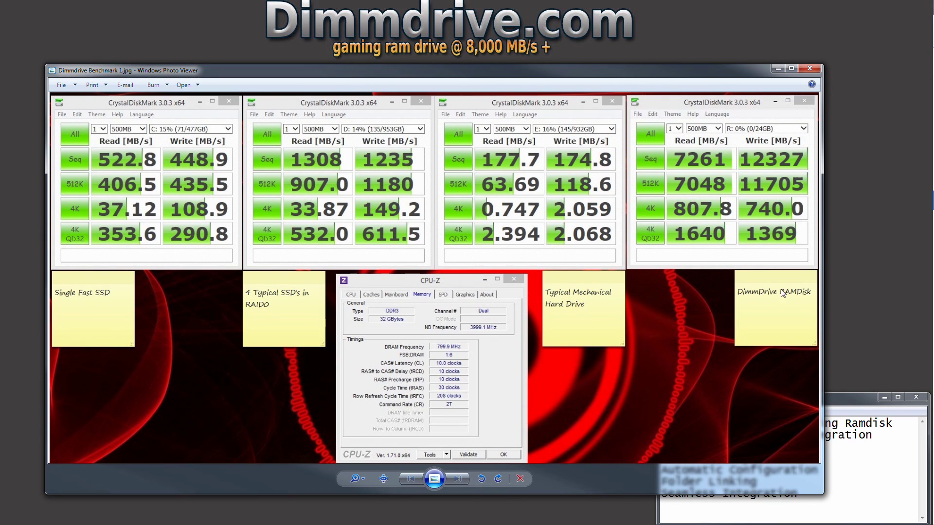
drag(751, 6, 880, 89)
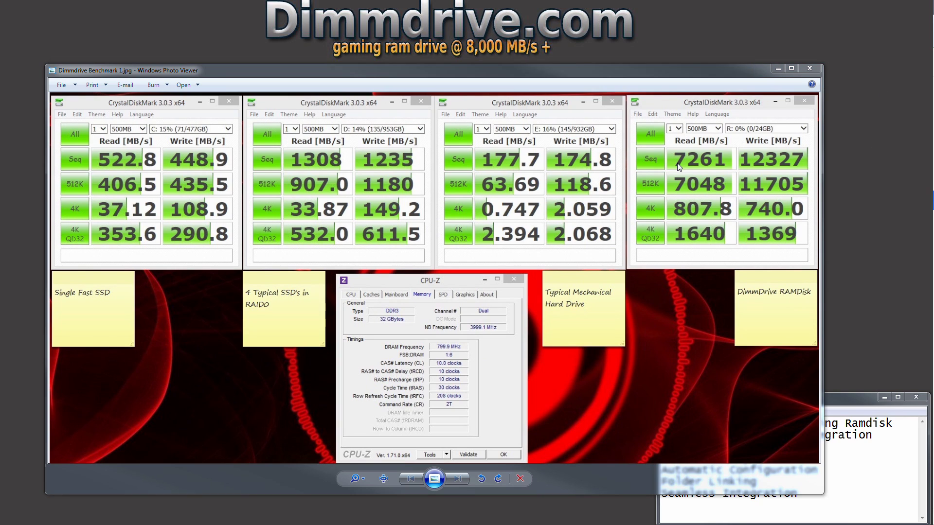
drag(751, 26, 865, 92)
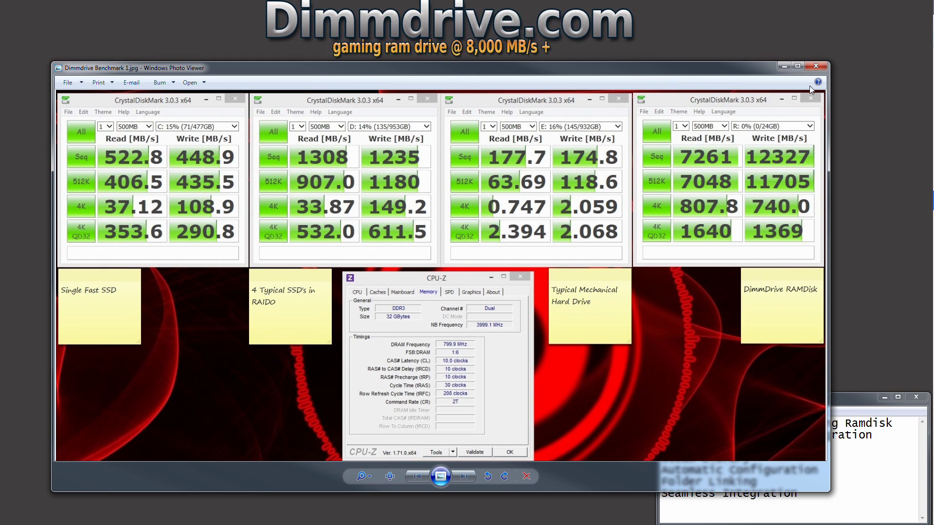
click(816, 66)
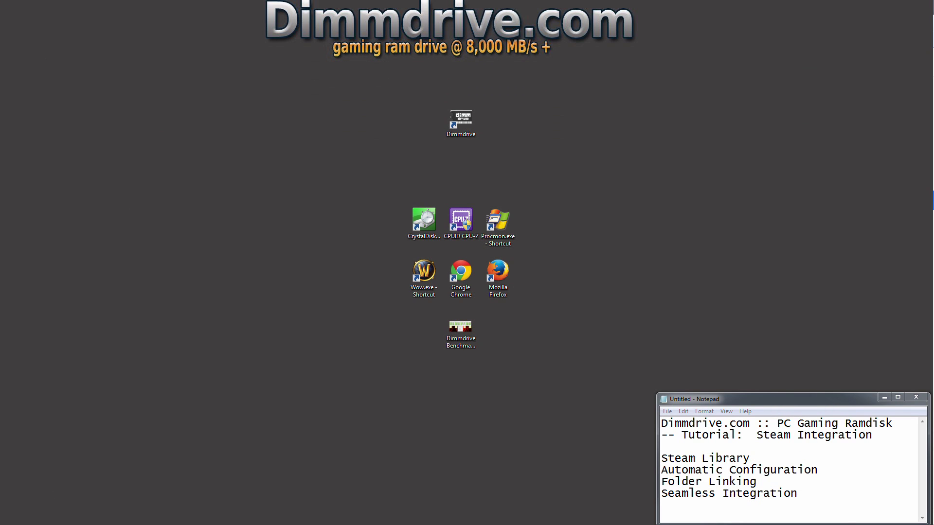
- Move the Steam Library window, with Castle Story listed, to the lower left of the screen
drag(289, 135, 365, 136)
drag(488, 197, 398, 131)
drag(335, 134, 323, 202)
click(462, 122)
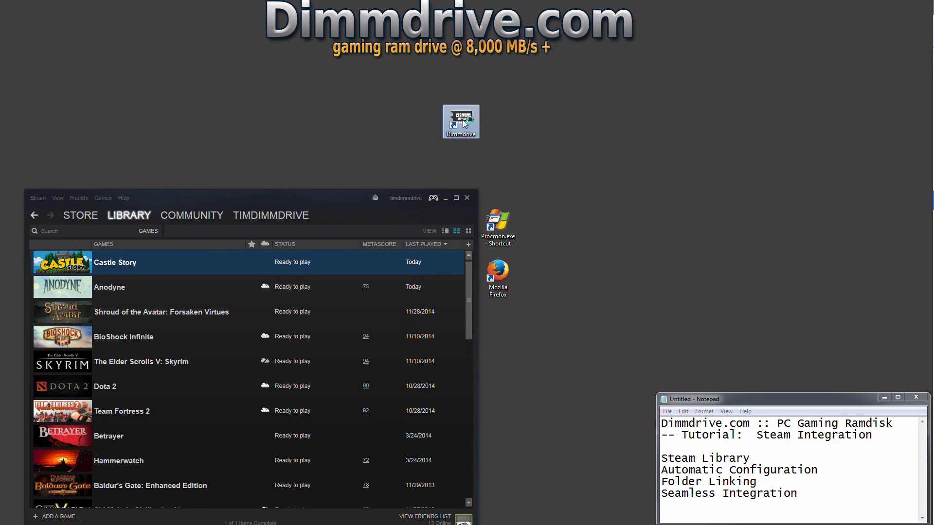
- Launch Dimmdrive from its desktop shortcut, dismiss the About message, and place it upper right
double_click(464, 124)
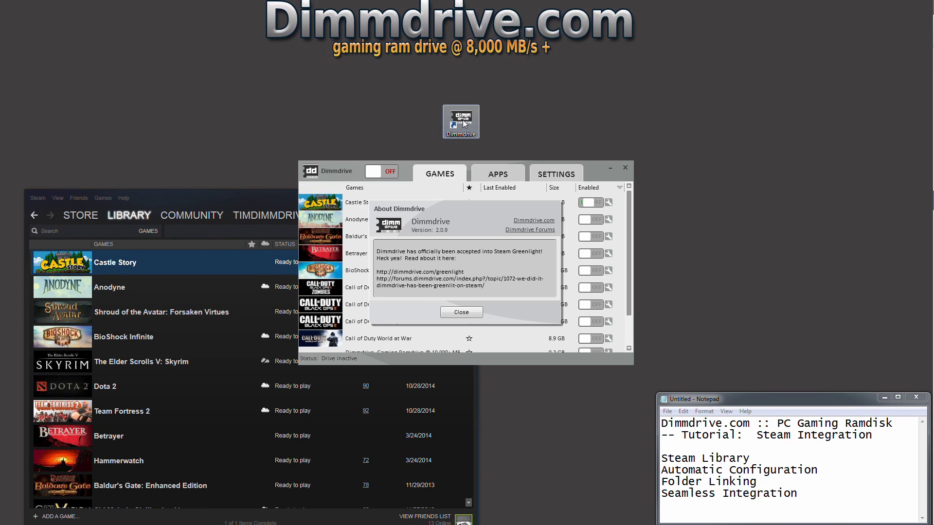
click(461, 313)
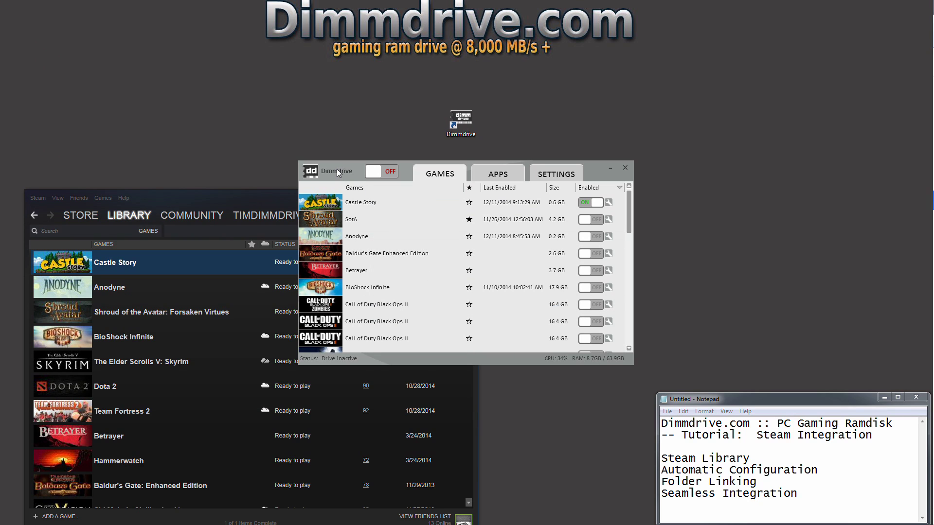
drag(337, 168, 614, 104)
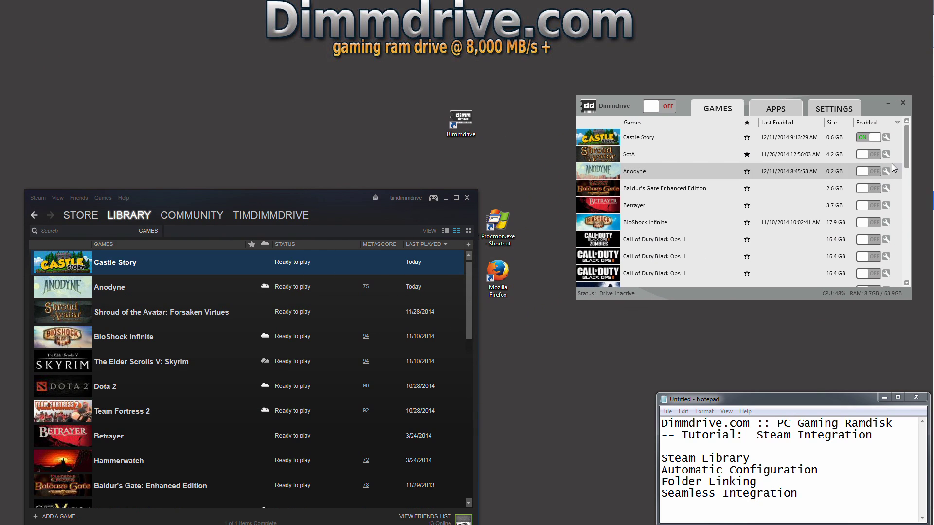
mouse_move(907, 150)
mouse_down()
mouse_move(901, 284)
mouse_move(913, 188)
mouse_move(906, 136)
mouse_up()
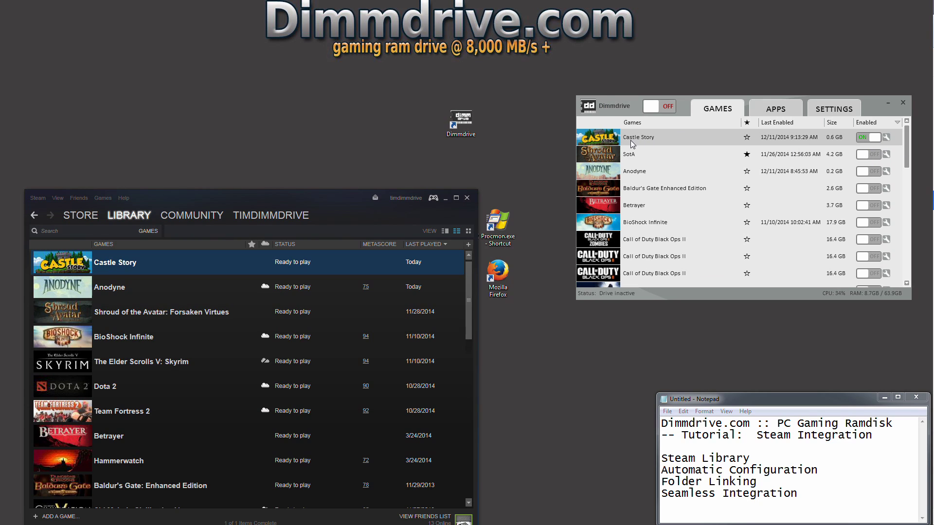
- Toggle Castle Story off, check the 6 GB drive size in Settings, then re-enable Castle Story
click(869, 138)
click(834, 113)
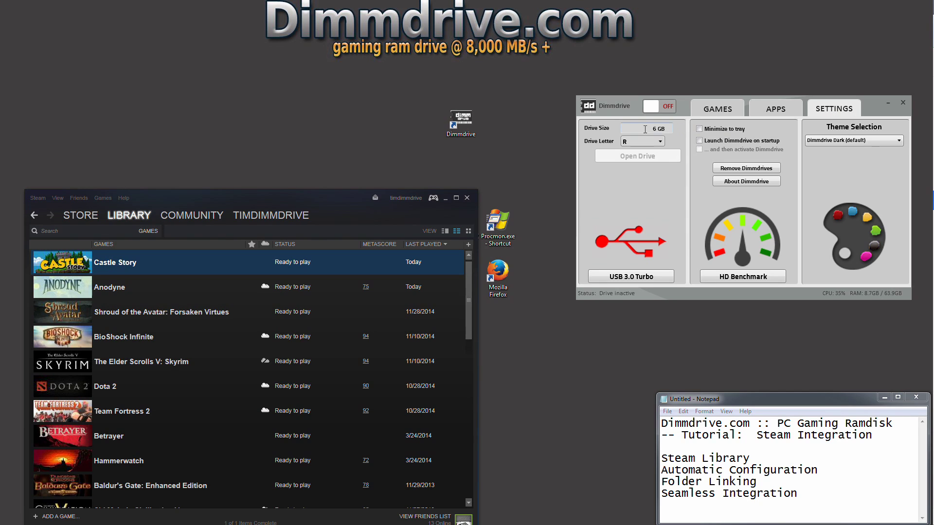
drag(645, 130, 669, 136)
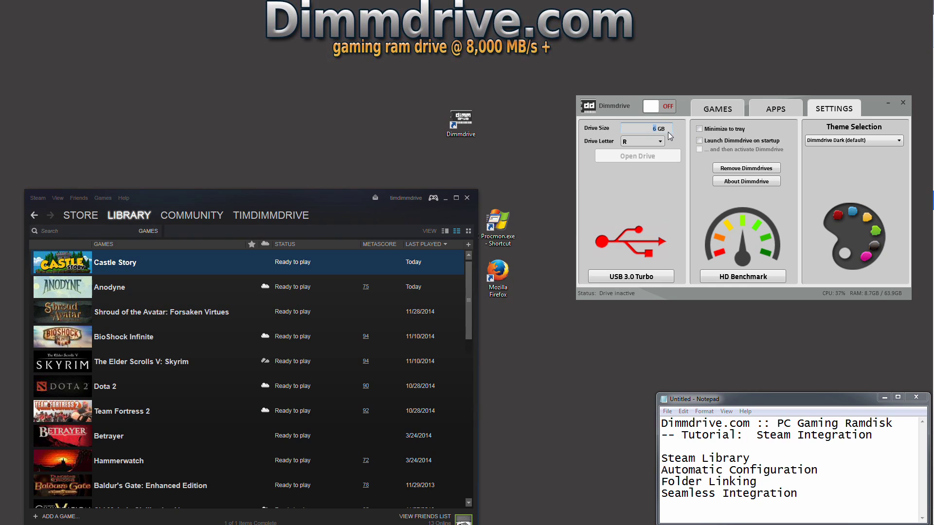
click(724, 113)
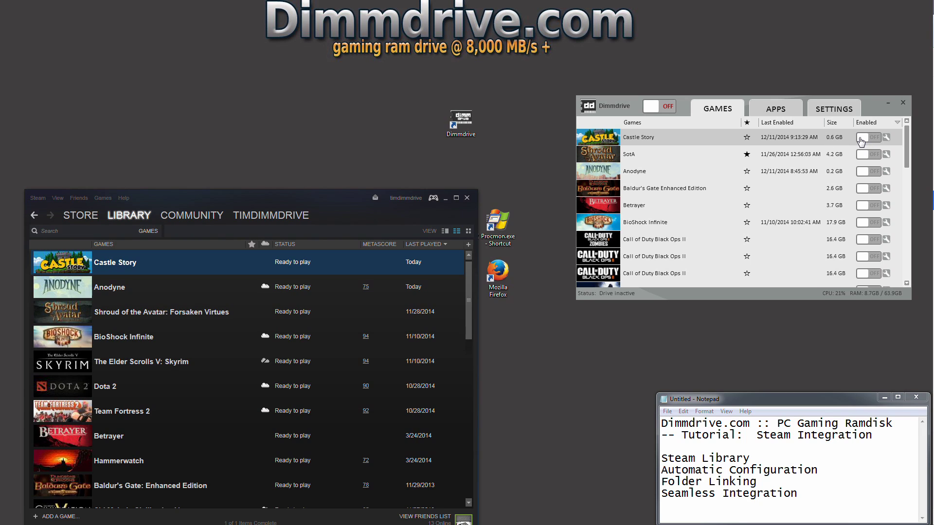
click(861, 140)
- Disable Castle Story, then switch Skyrim from 'entire game' to 'Dimmdrive only the files that I select'
click(876, 142)
drag(908, 135, 898, 238)
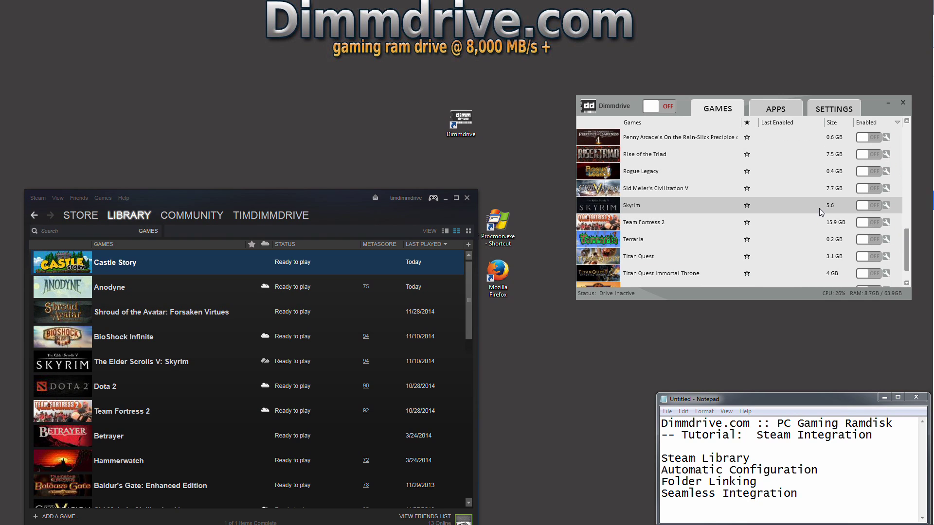
click(887, 205)
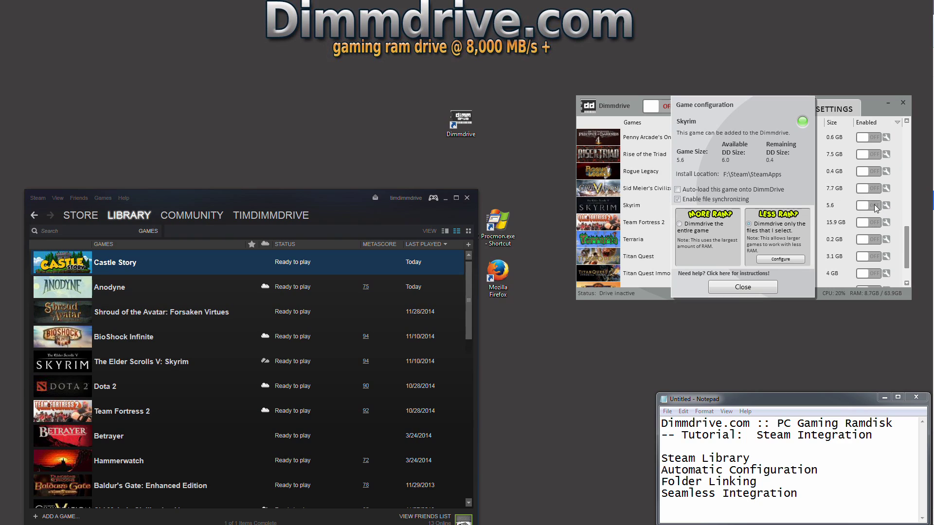
click(679, 225)
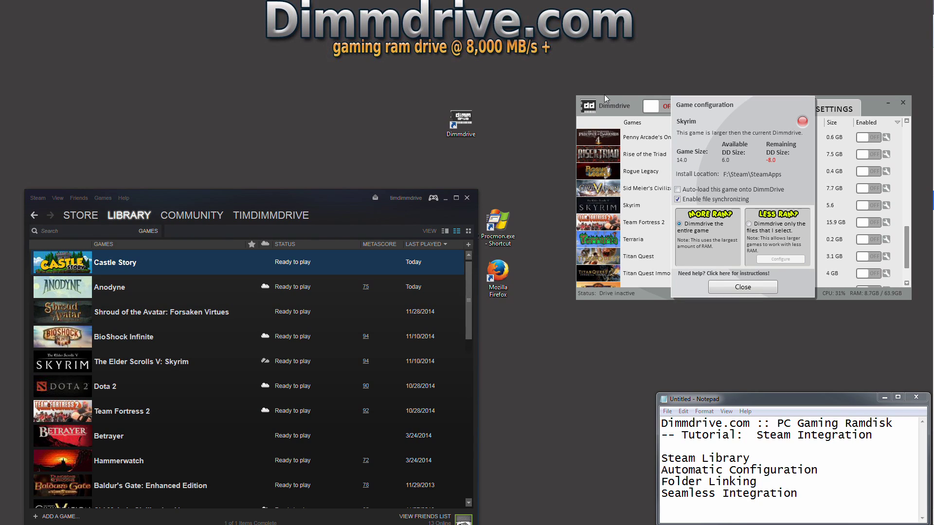
mouse_move(548, 76)
mouse_down()
mouse_move(719, 219)
mouse_move(552, 82)
mouse_move(560, 87)
mouse_up()
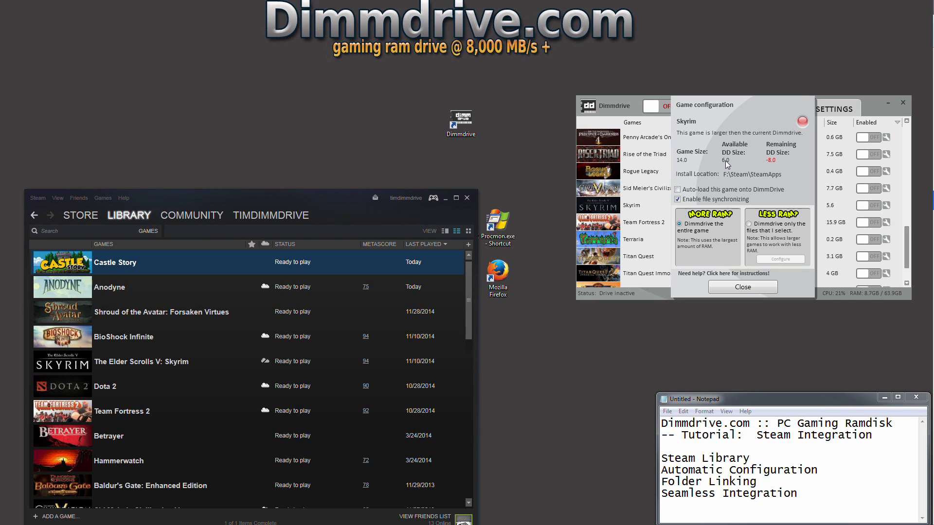
click(750, 226)
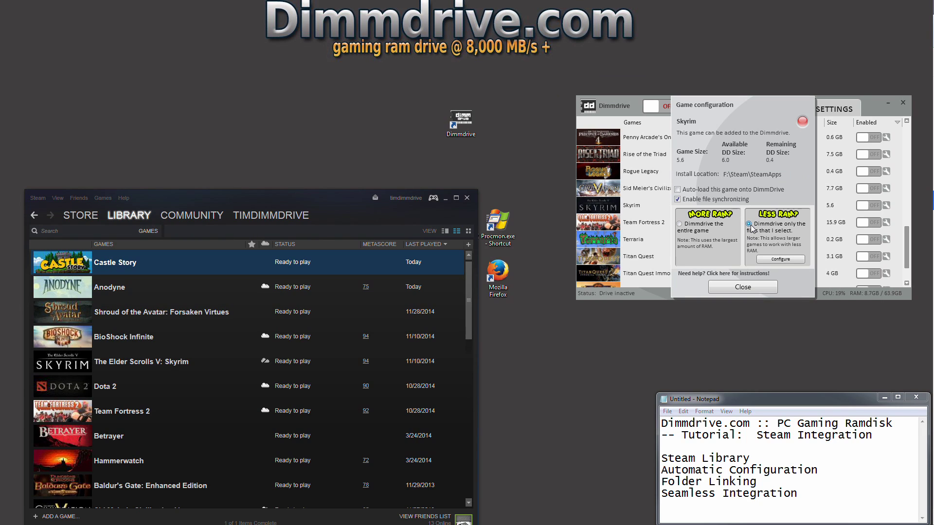
- Pick Skyrim's files under Data, keeping HighResTexturePack01.bsa checked, and submit the selection
click(780, 260)
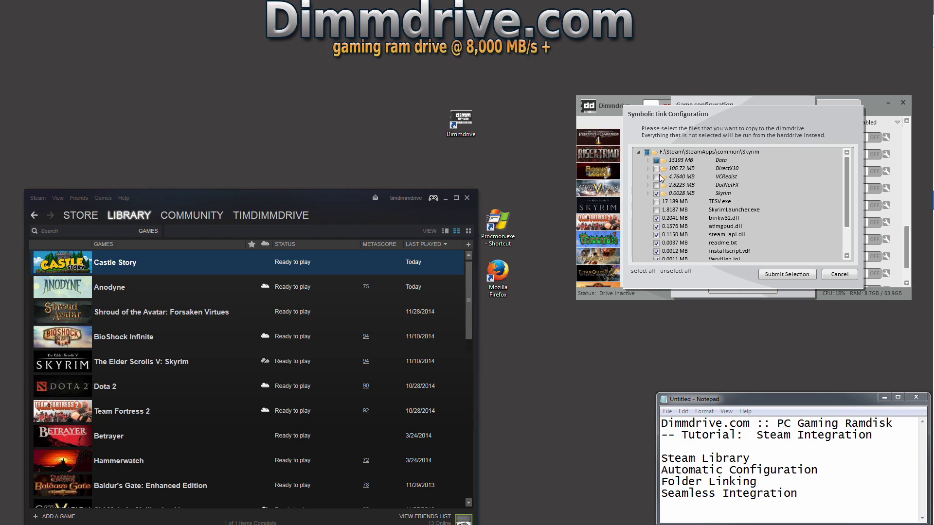
click(648, 161)
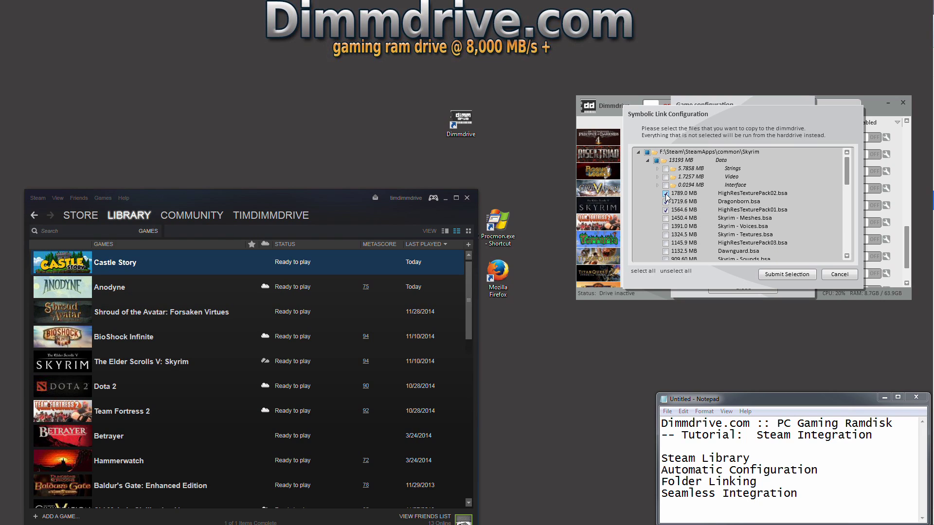
click(666, 211)
click(665, 209)
click(787, 275)
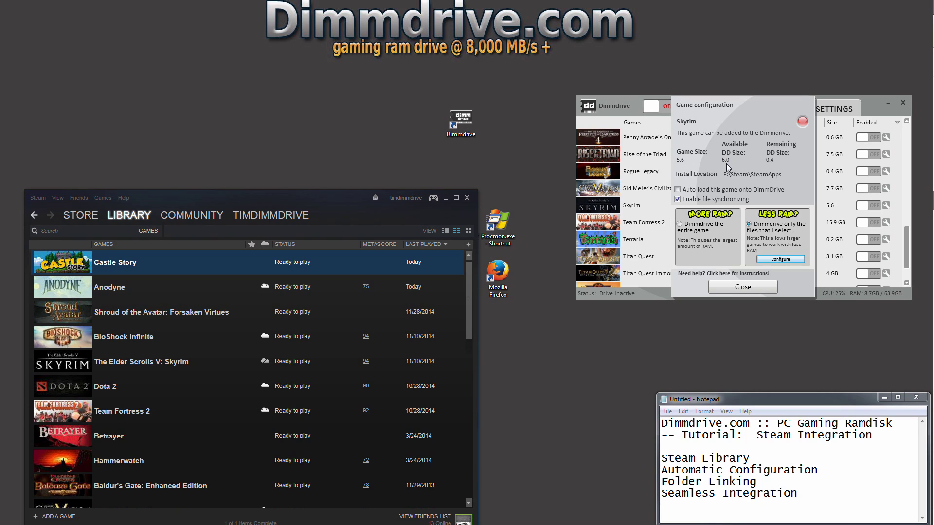
- Close Skyrim's configuration, enable Castle Story, switch the RAM drive ON, and launch Castle Story
click(743, 288)
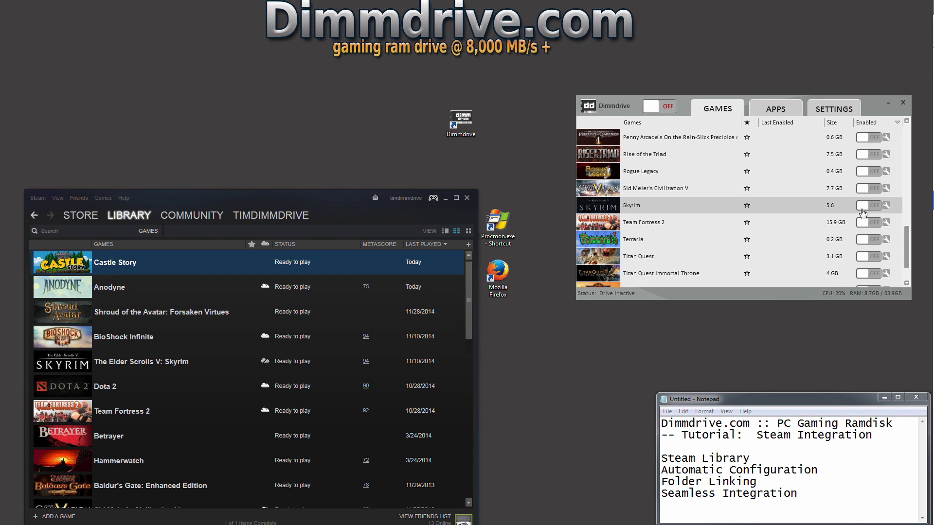
drag(908, 246, 905, 142)
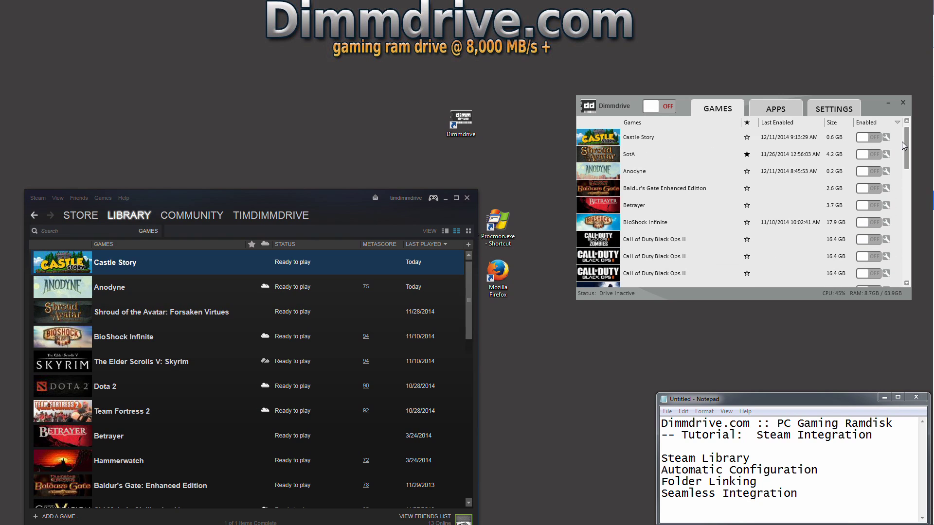
click(862, 138)
click(660, 110)
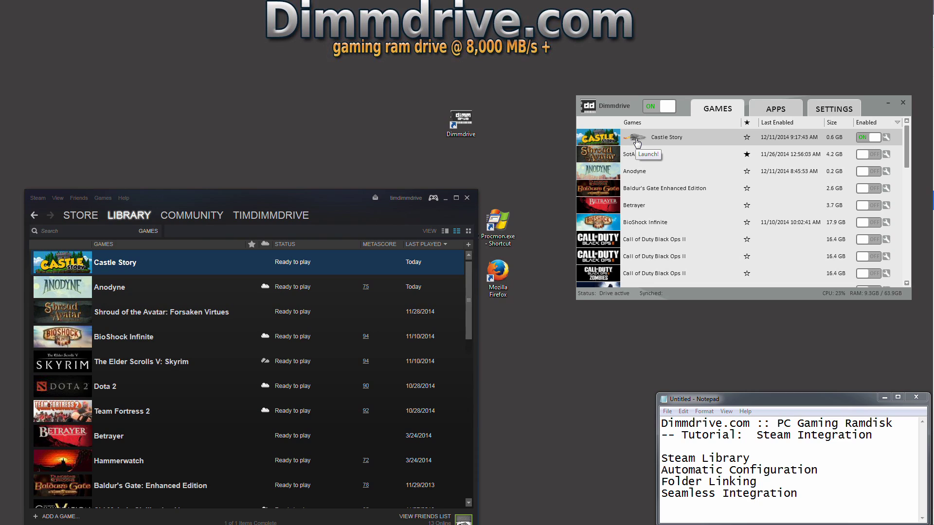
click(637, 141)
- Open the R: RAM drive from Dimmdrive's Settings and move the Explorer window up and left
click(835, 113)
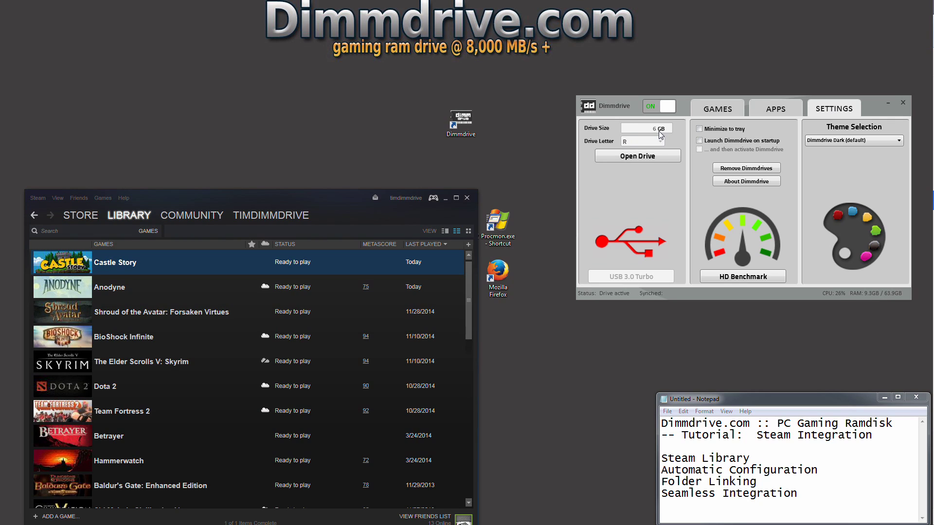
click(637, 156)
drag(567, 179, 458, 94)
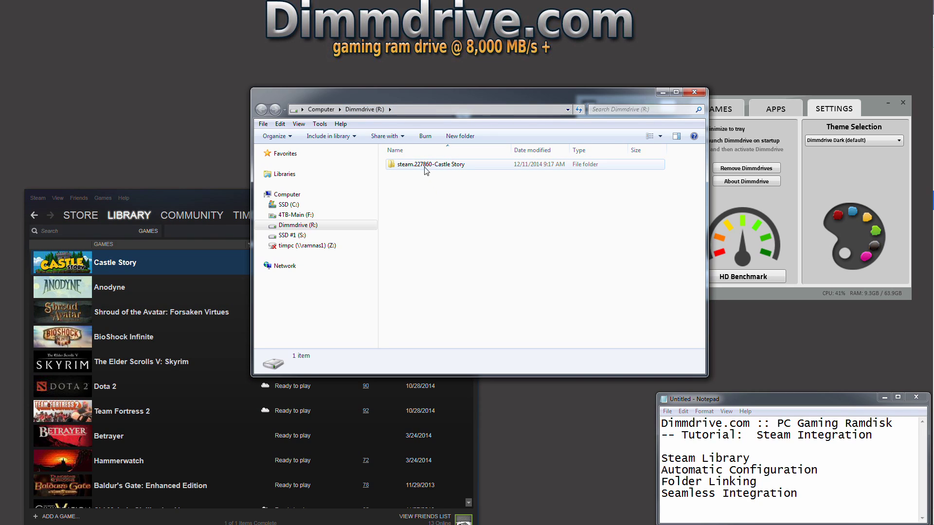
- Browse the steam.227860-Castle Story folder's files, then minimize Explorer and return to Dimmdrive's Games list
double_click(441, 165)
drag(500, 261, 458, 244)
key(BackSpace)
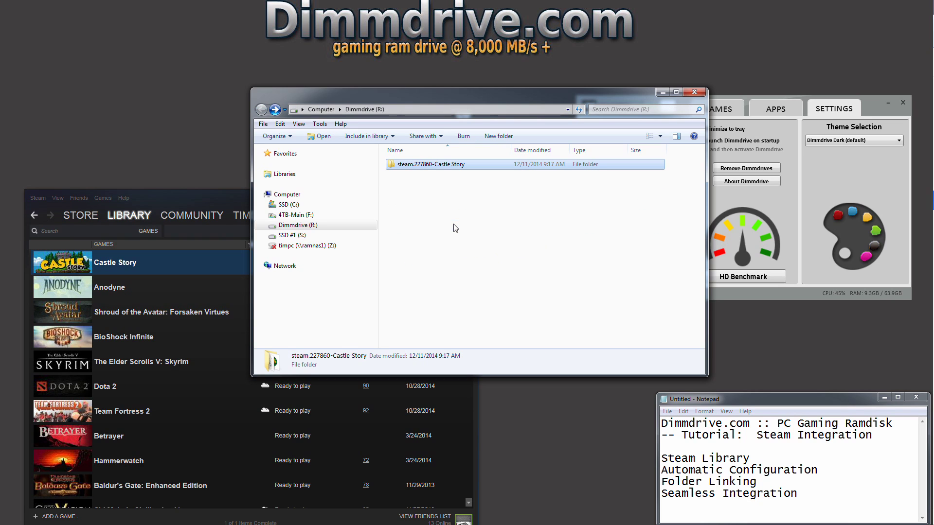
double_click(442, 165)
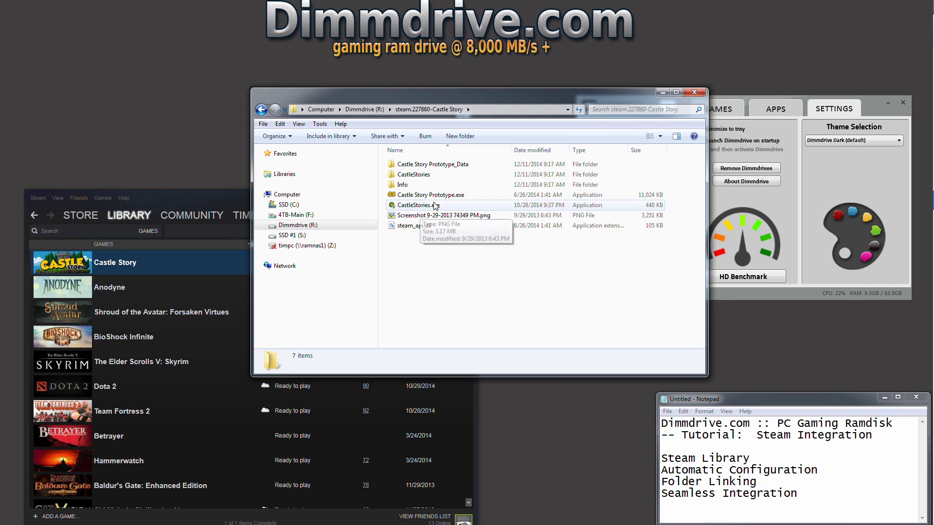
key(BackSpace)
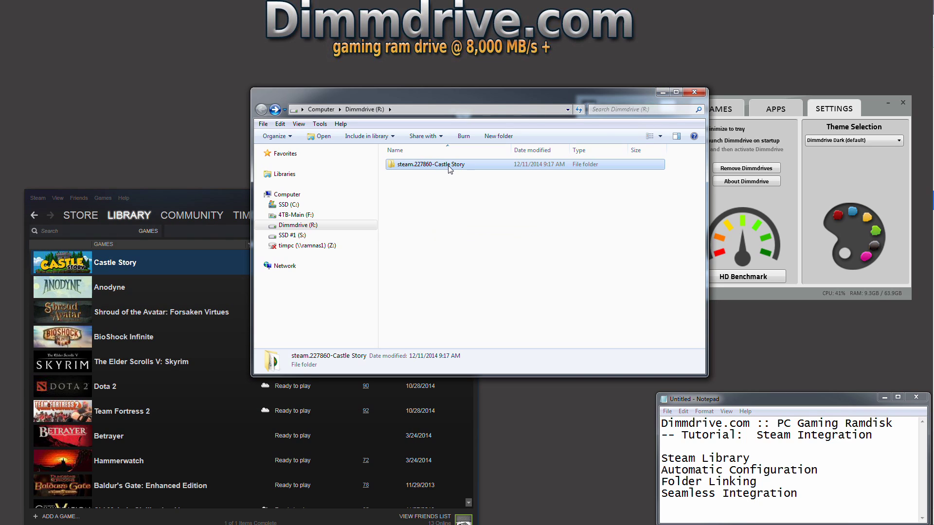
click(662, 93)
click(720, 108)
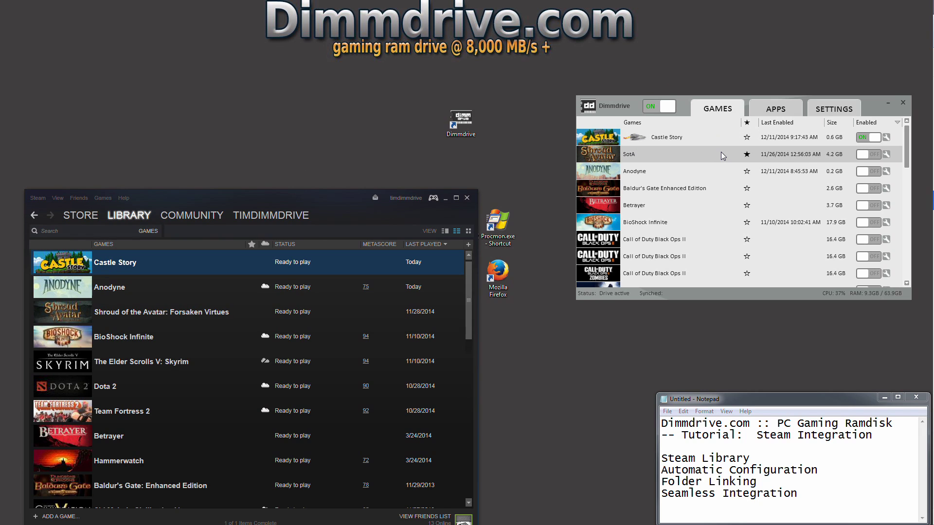
click(655, 140)
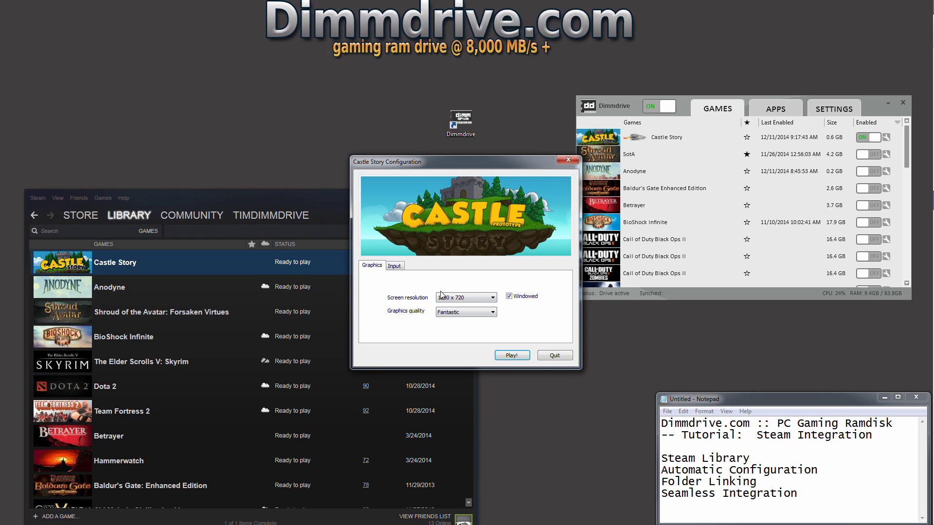
click(568, 161)
- Play Castle Story from the Steam library, close its launcher, and recentre the Steam and Dimmdrive windows
right_click(119, 271)
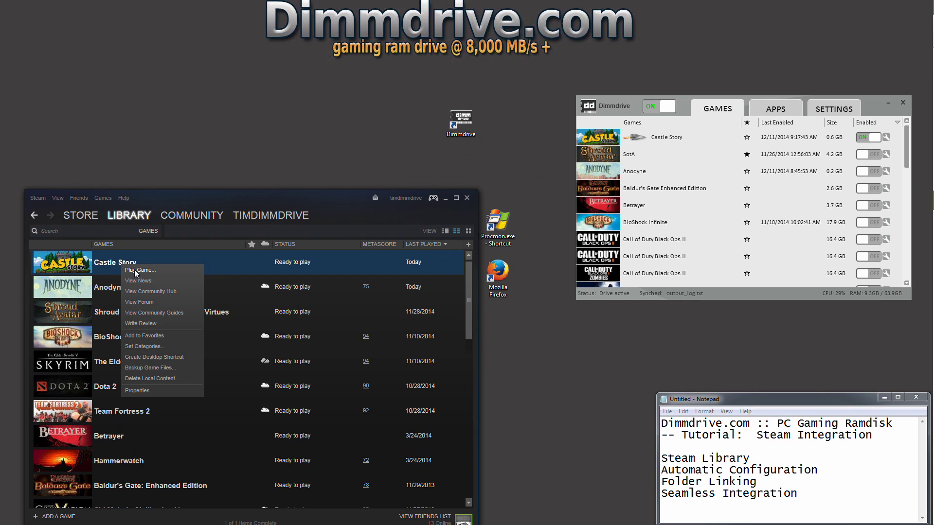
click(136, 273)
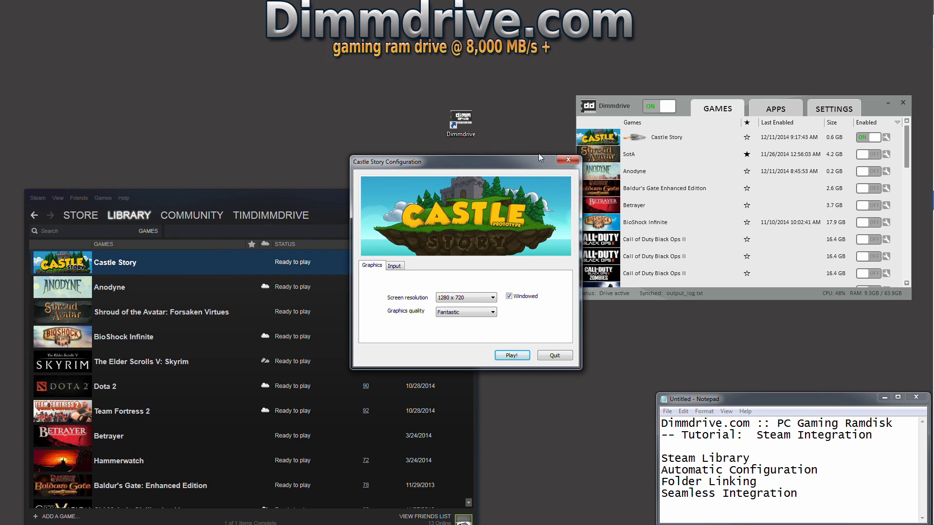
click(568, 160)
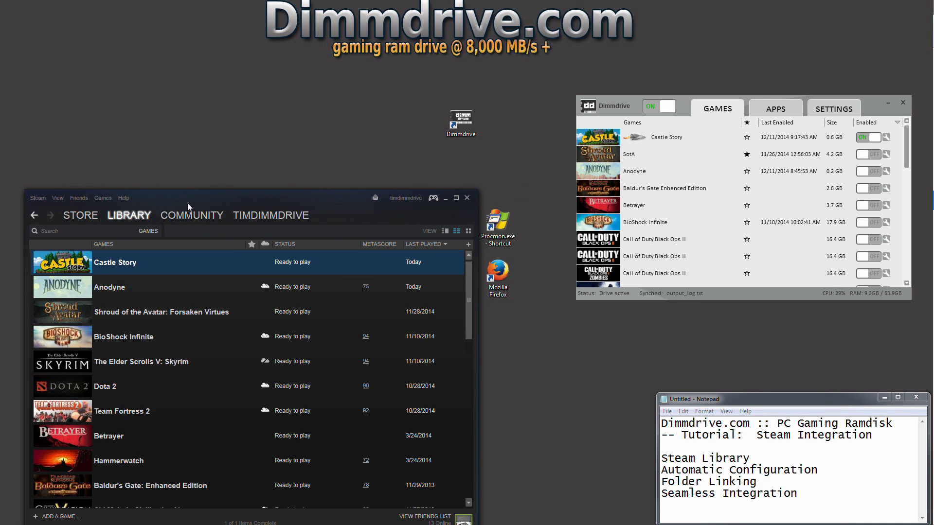
drag(188, 203, 203, 171)
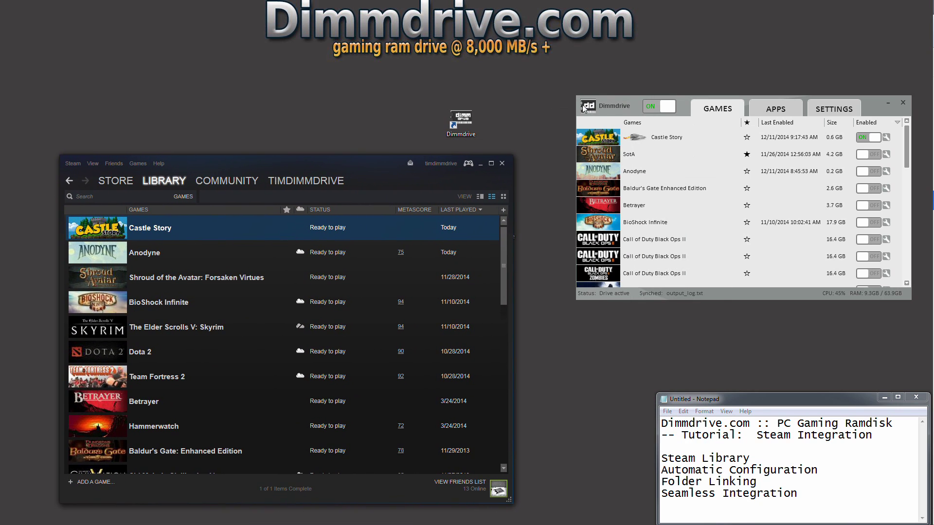
mouse_move(612, 110)
mouse_down()
mouse_move(599, 101)
mouse_move(608, 98)
mouse_up()
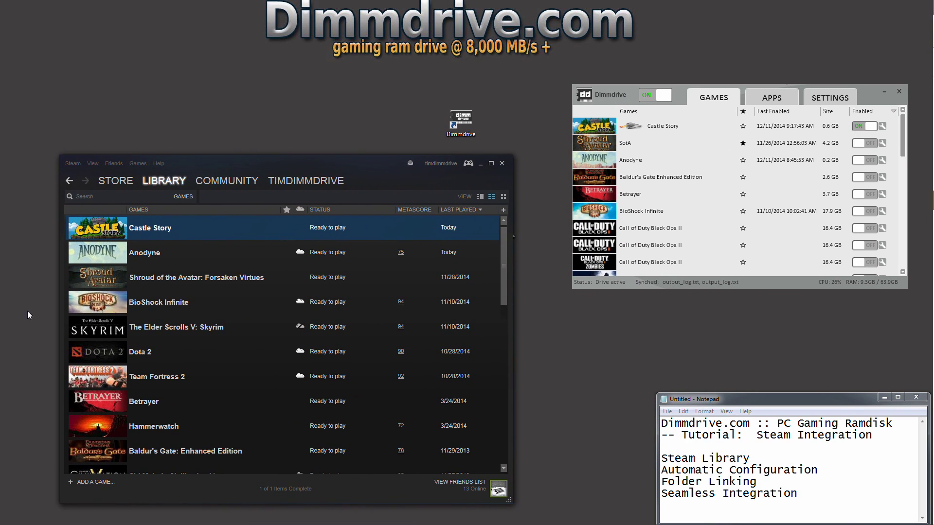
- Browse Castle Story's local files on F:\Steam\steamapps\common\Castle Story via its Steam Properties
right_click(145, 232)
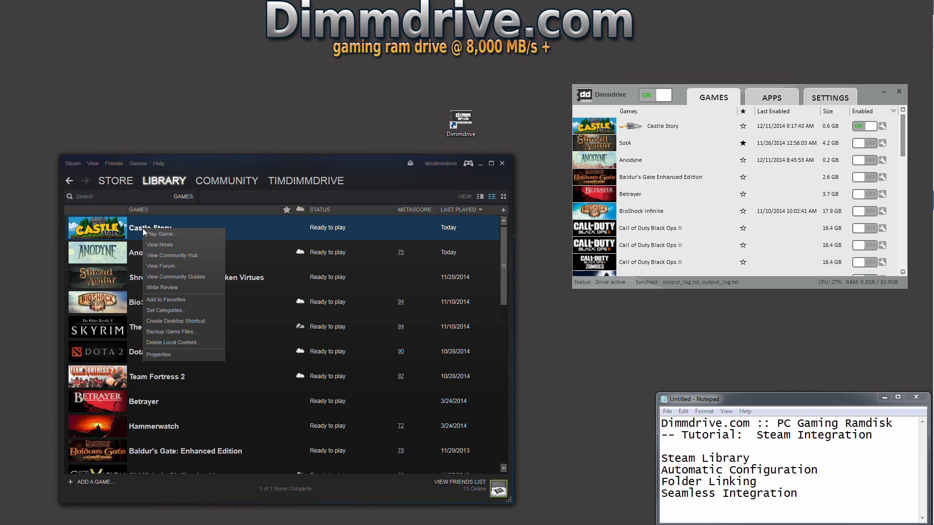
click(161, 354)
click(412, 145)
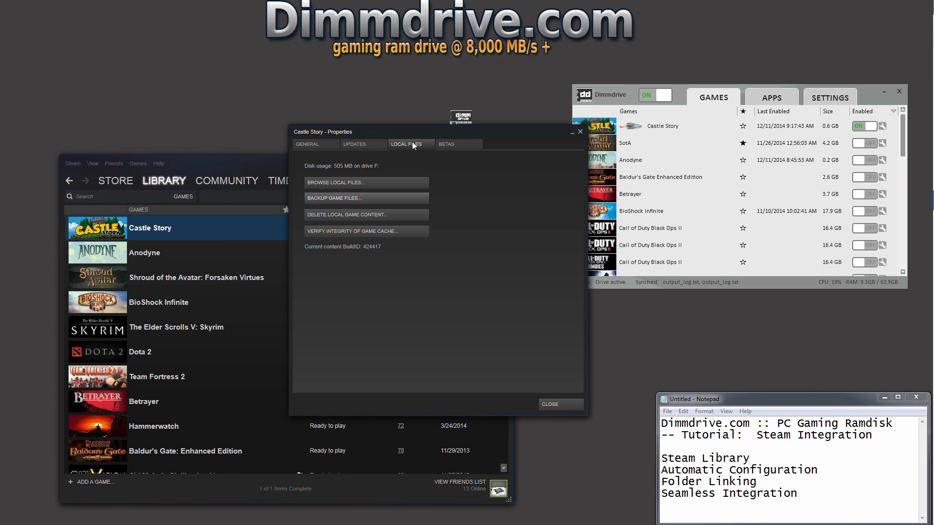
click(343, 182)
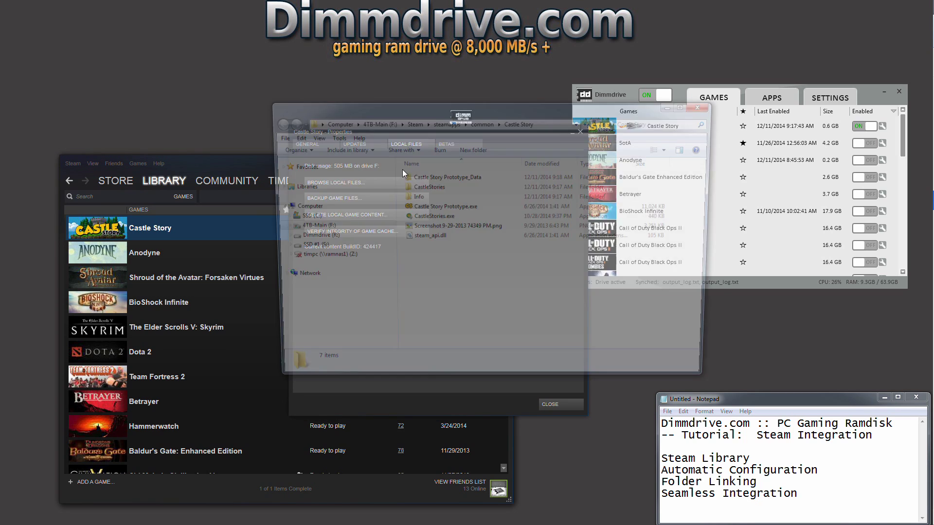
- Open Castle Story's folder Properties in steamapps\common, showing its link to R:\steam.227860-Castle Story
click(481, 121)
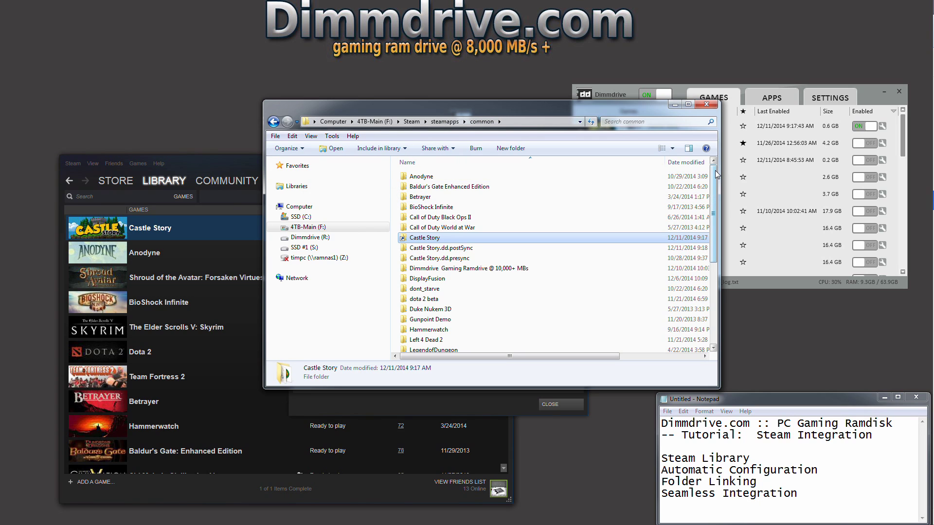
mouse_move(716, 174)
mouse_down()
mouse_move(719, 223)
mouse_move(721, 168)
mouse_up()
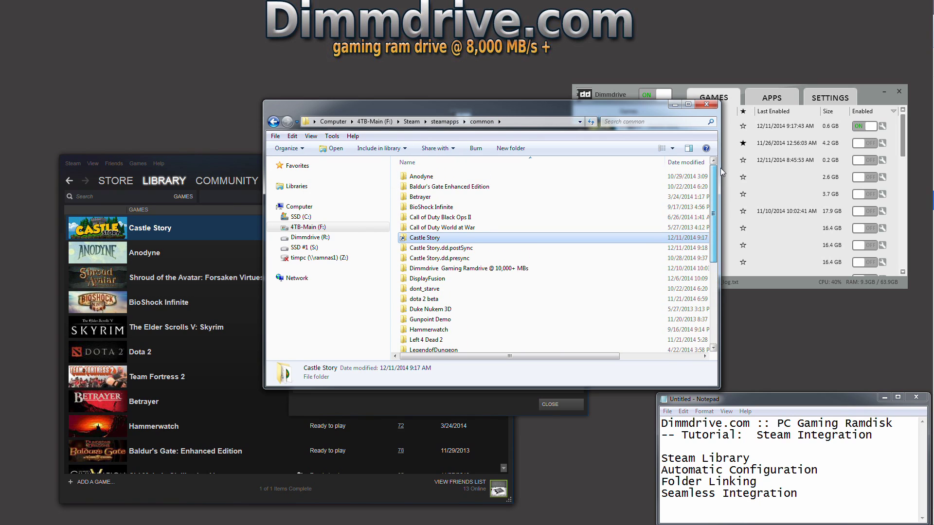
right_click(426, 238)
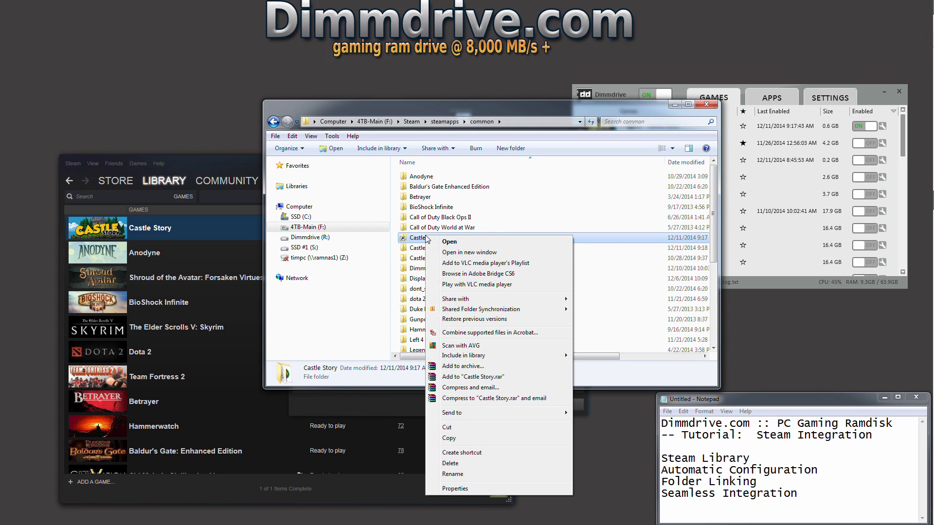
click(454, 489)
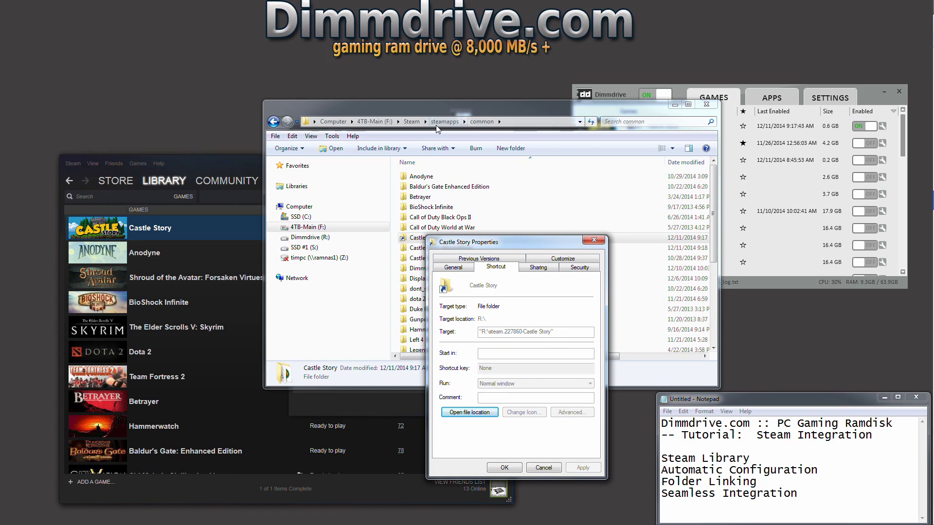
drag(477, 245, 437, 257)
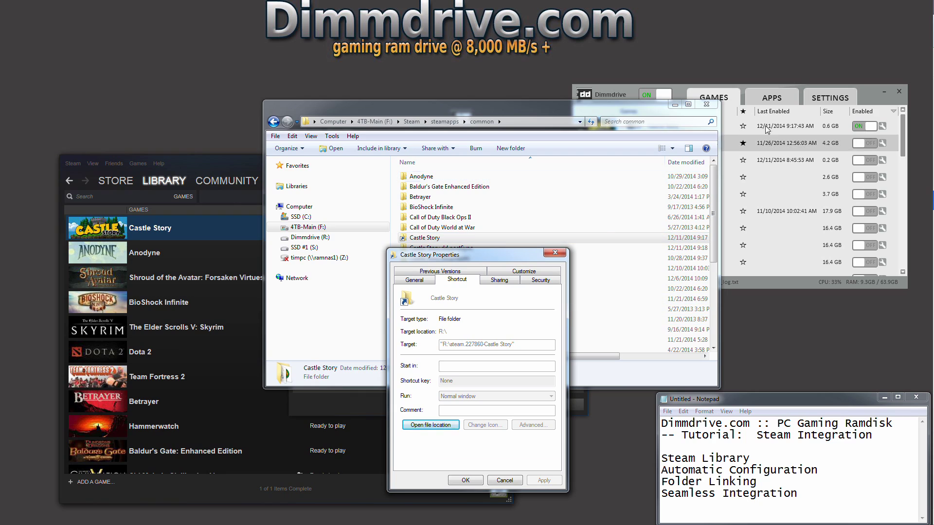
click(829, 103)
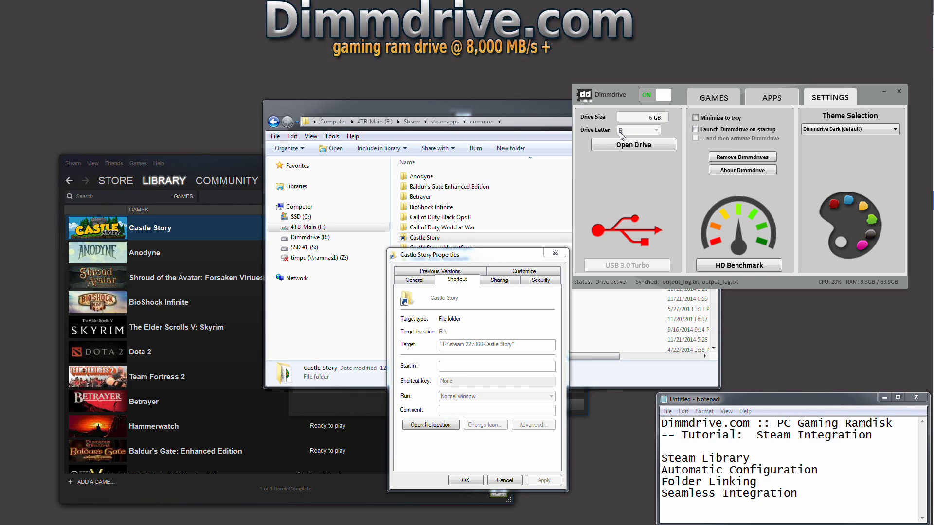
- Open the R: RAM drive in a file window, then shrink it and reposition it over Steam
click(624, 146)
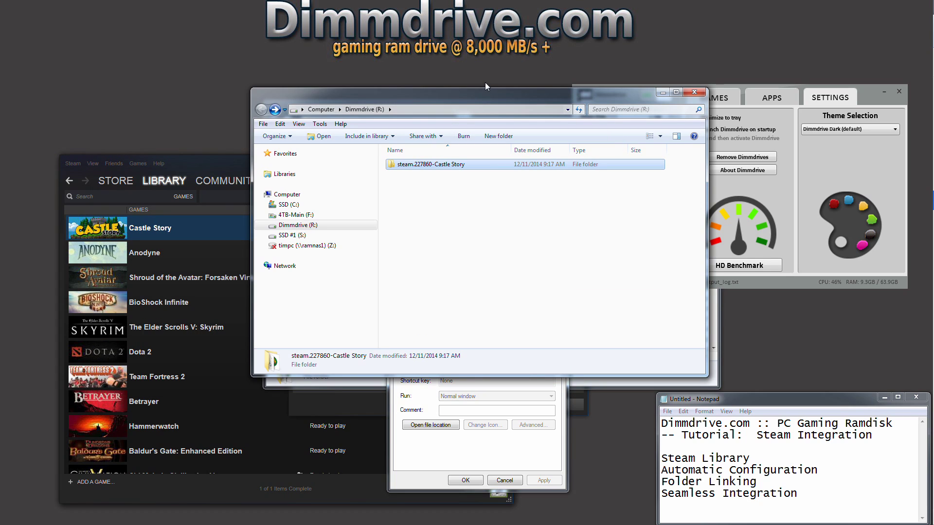
drag(453, 131, 297, 318)
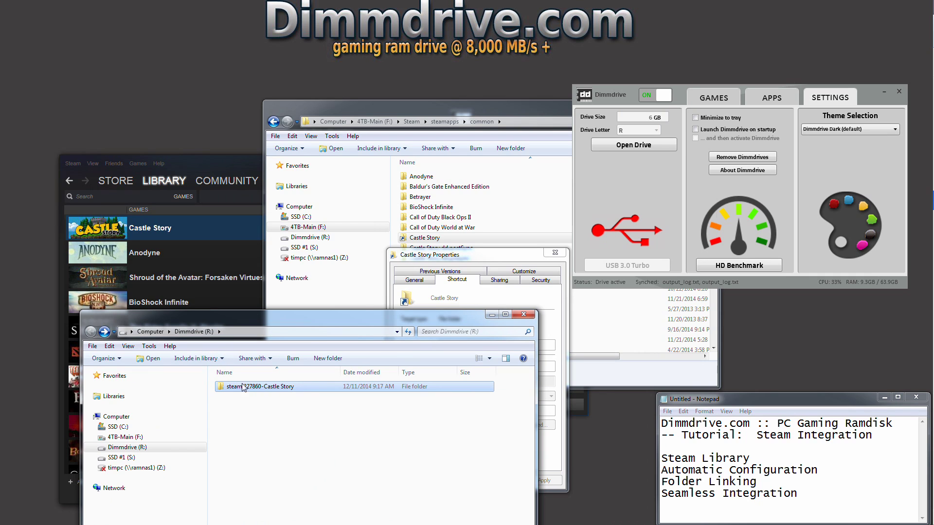
drag(448, 320, 395, 361)
drag(484, 351, 431, 388)
drag(345, 397, 329, 277)
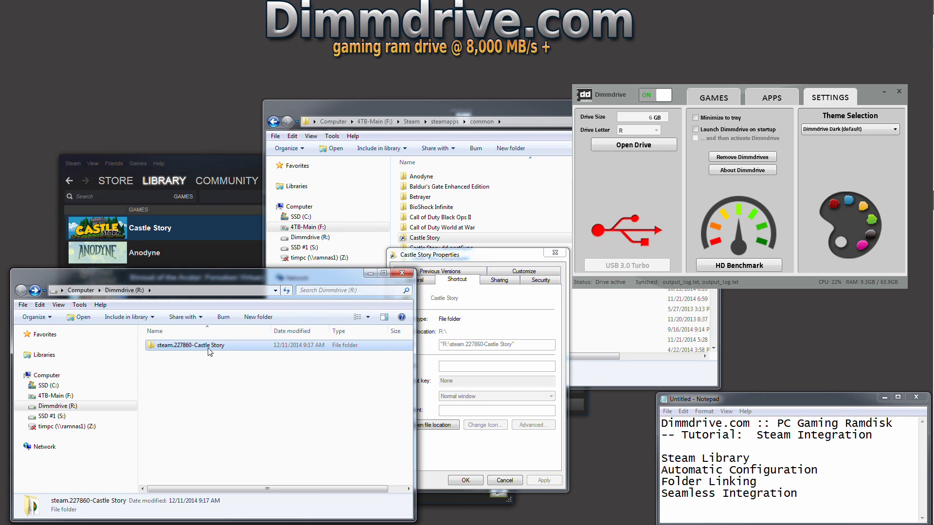
- Close the R: window and shortcut properties, returning to Steam's Castle Story Local Files page
click(402, 272)
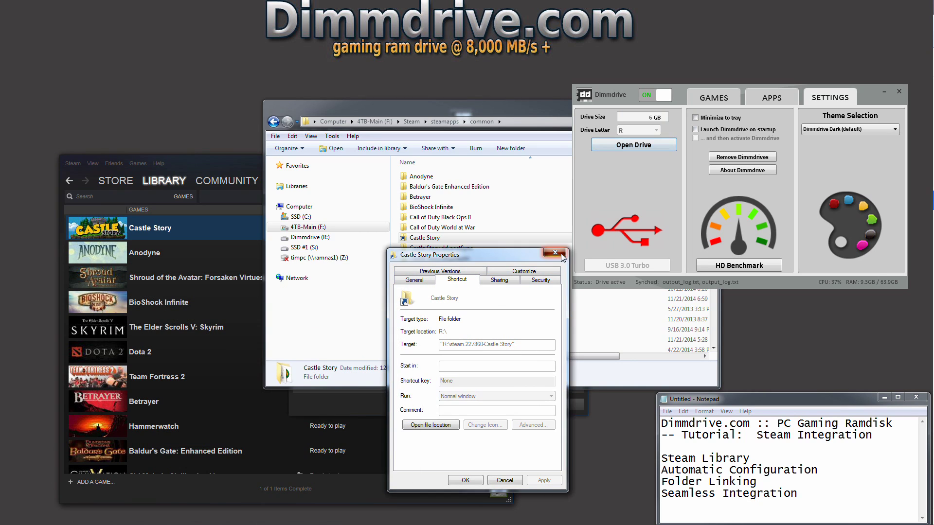
click(556, 252)
click(244, 163)
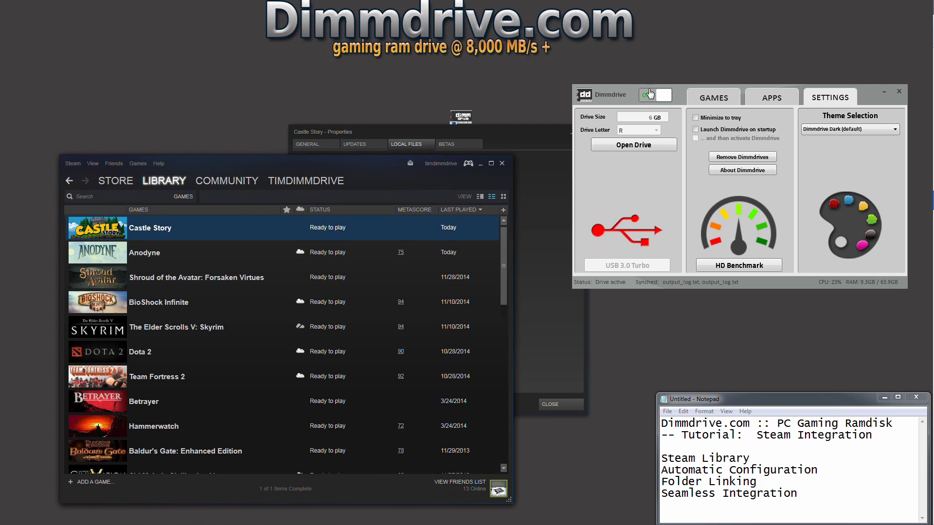
click(551, 127)
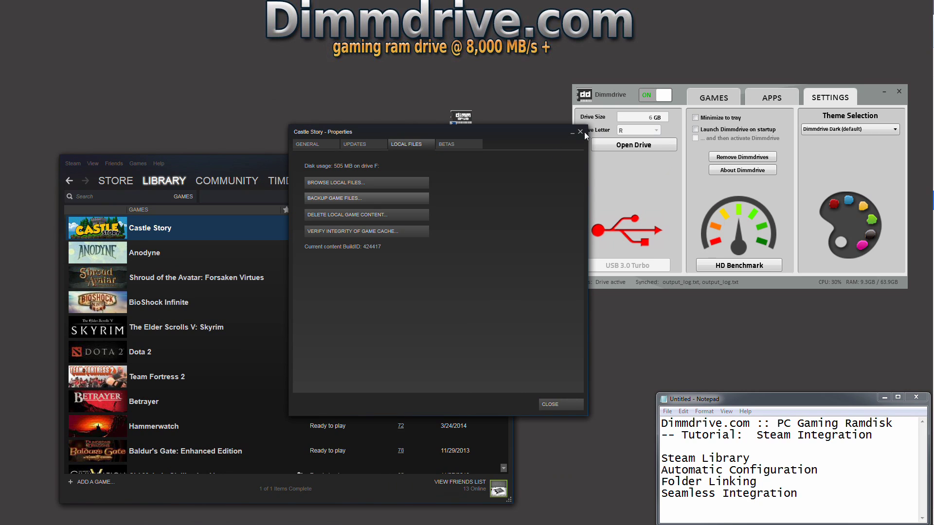
- Close Castle Story's Steam properties and shift the Steam and Dimmdrive windows left to uncover the desktop
click(582, 132)
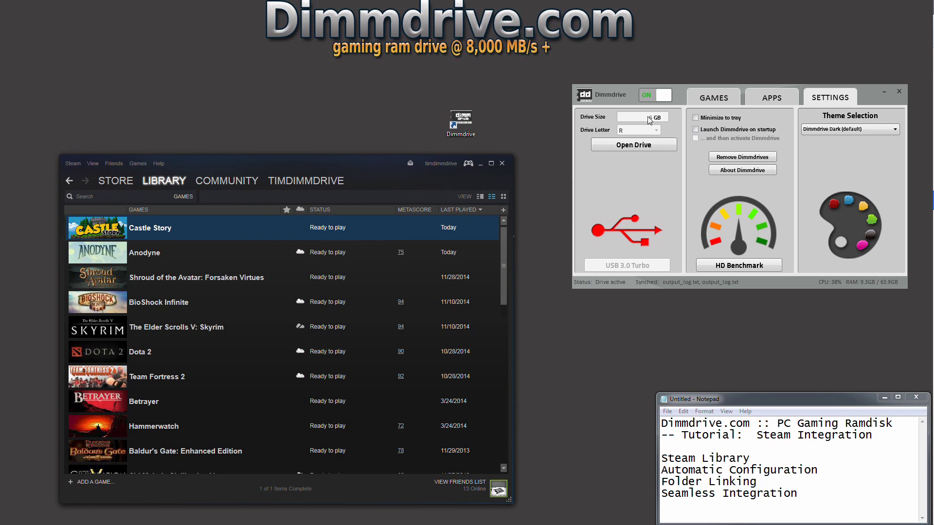
drag(366, 163, 340, 180)
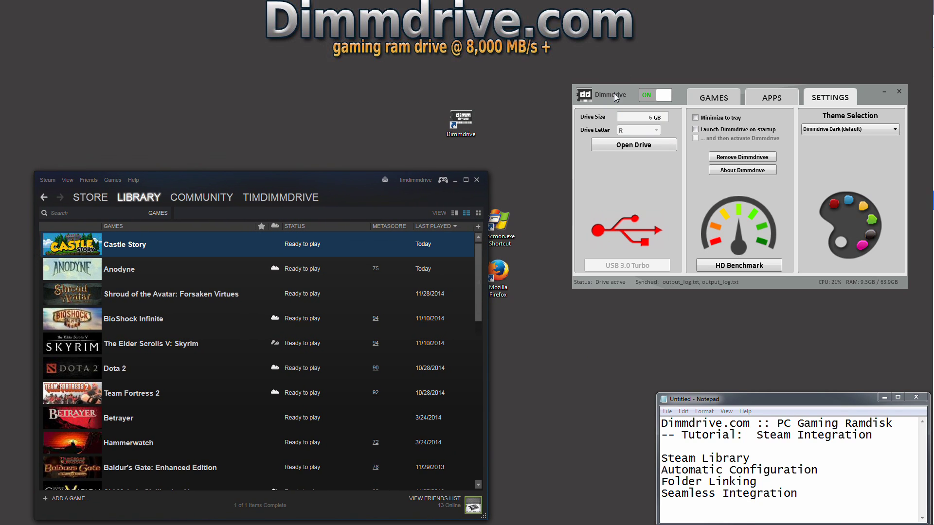
mouse_move(614, 94)
mouse_down()
mouse_move(557, 91)
mouse_move(609, 90)
mouse_up()
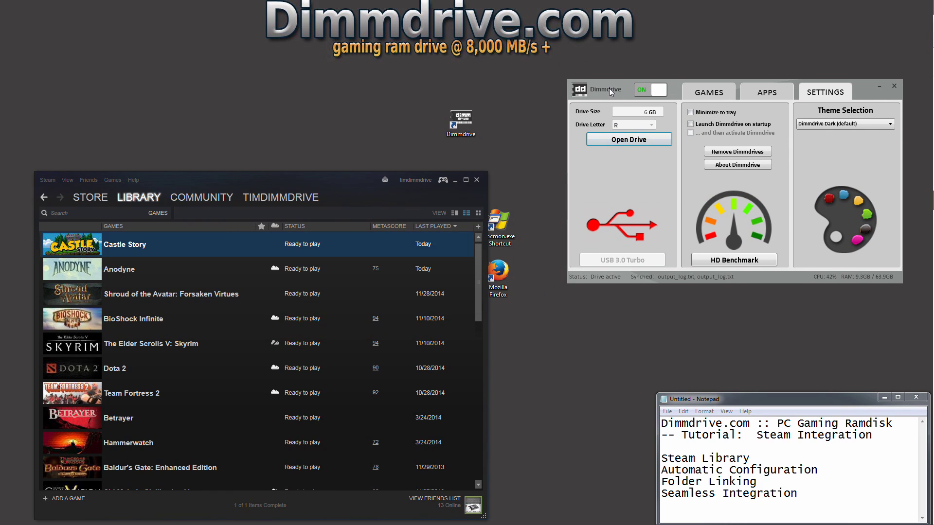
drag(776, 325, 649, 277)
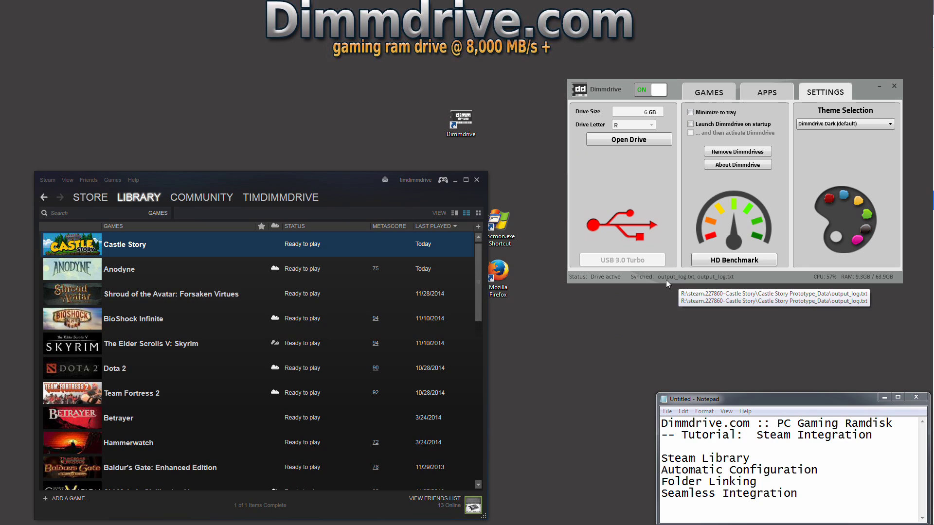
- Start Castle Story's launcher from Steam and set the screen resolution to 640 x 480
right_click(136, 248)
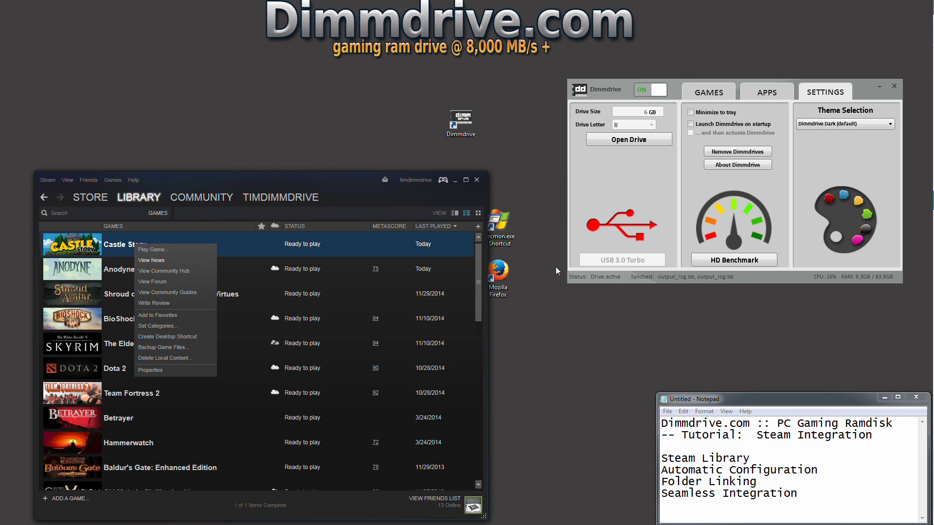
mouse_move(679, 281)
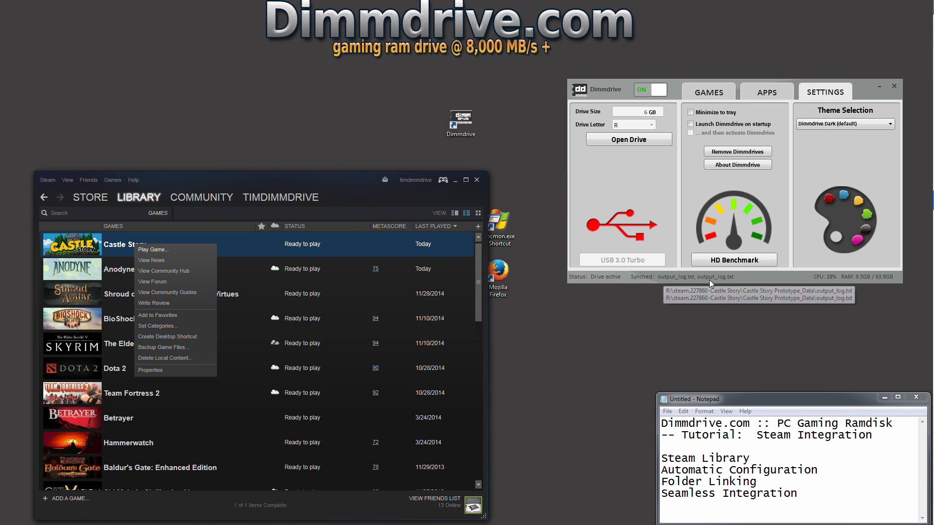
click(166, 250)
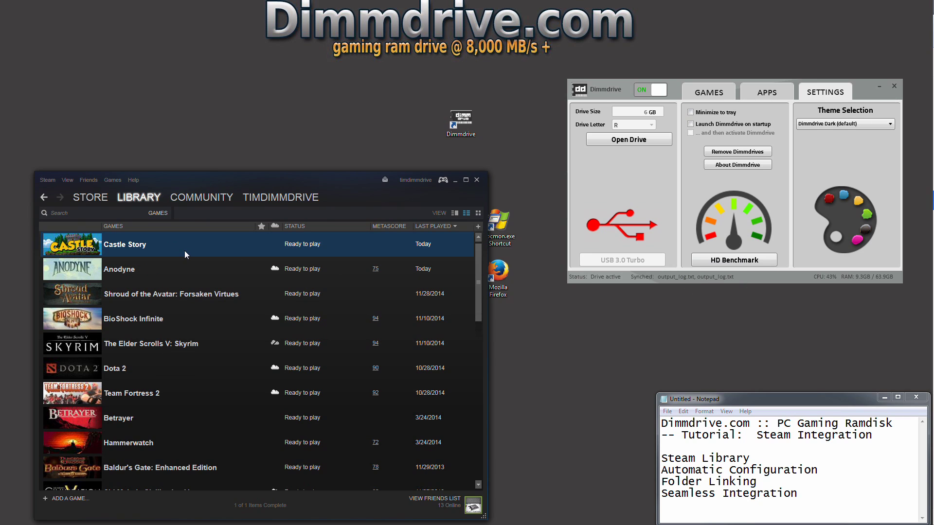
click(472, 302)
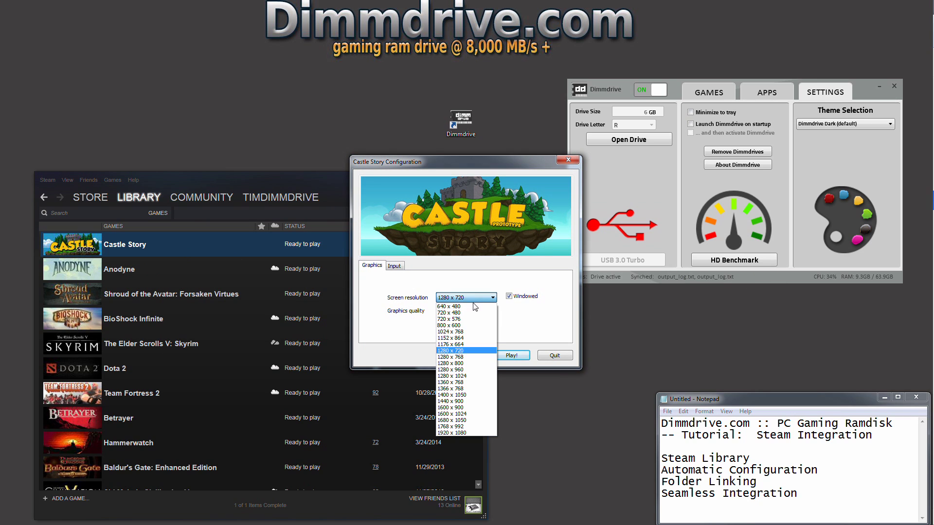
click(484, 326)
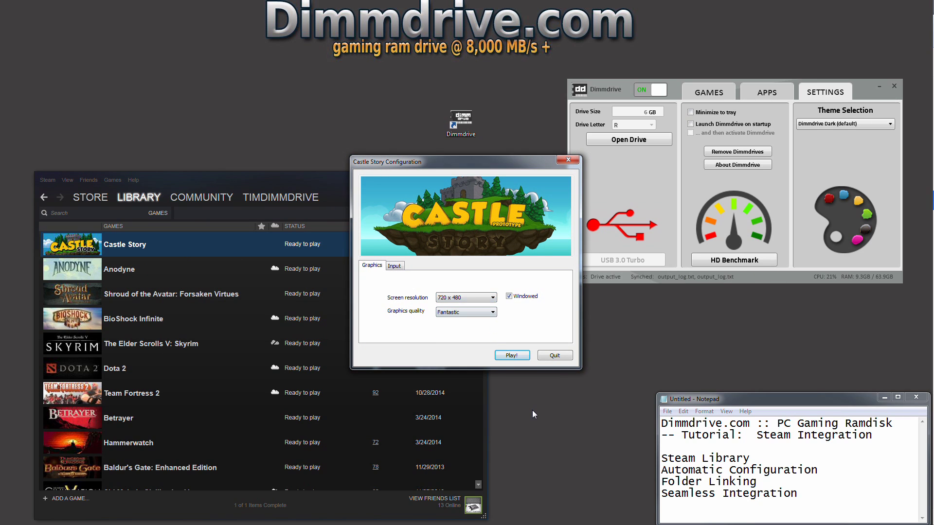
click(471, 299)
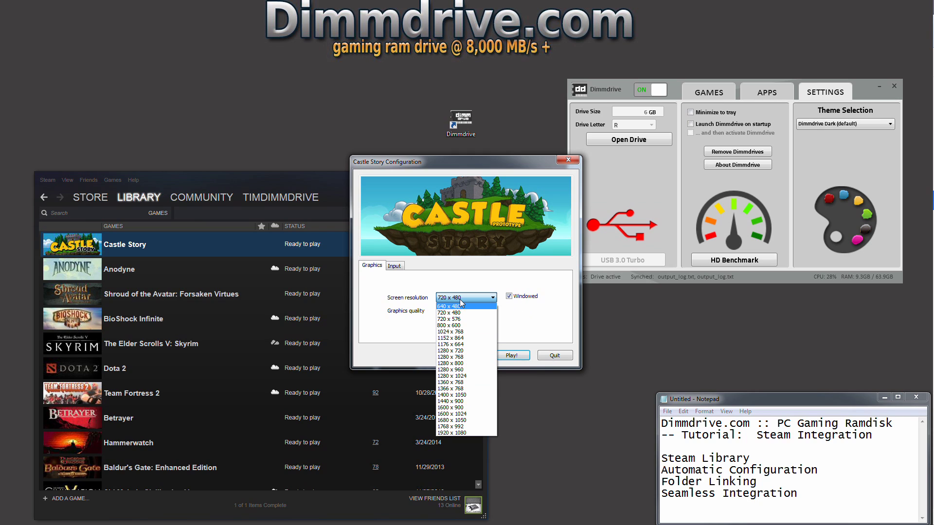
click(459, 308)
- Set graphics quality to Fastest and start the game
click(470, 312)
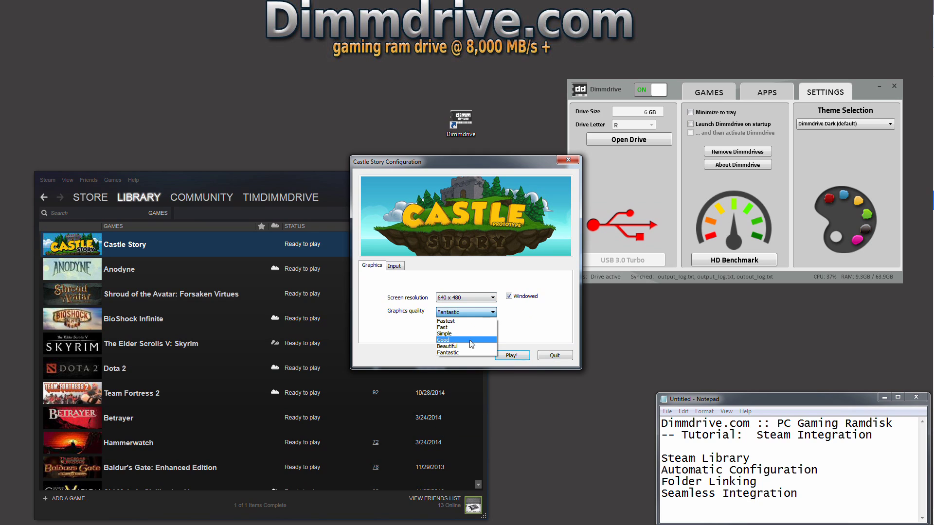
click(460, 329)
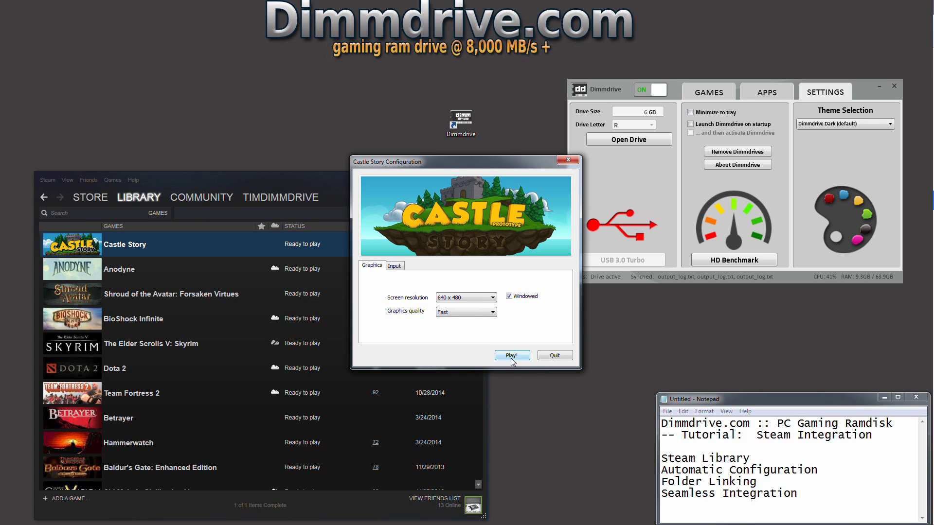
click(481, 312)
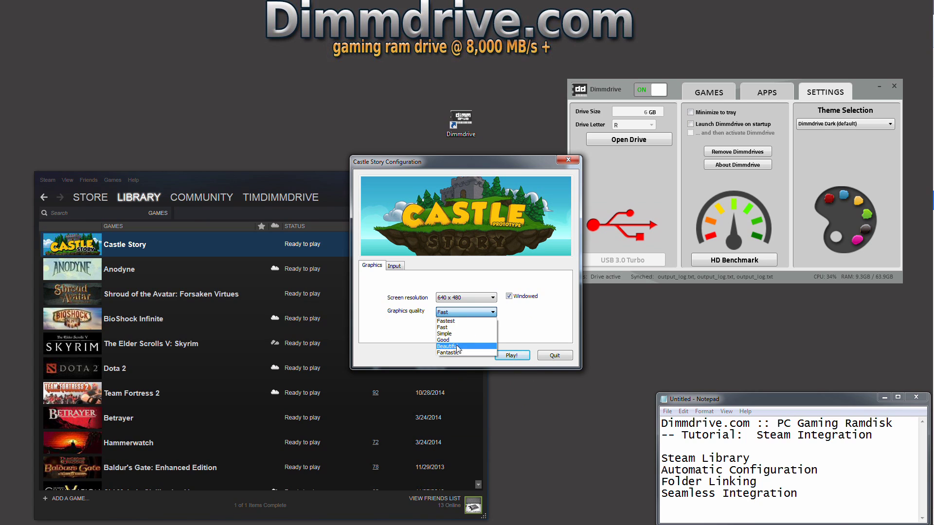
click(457, 322)
click(511, 355)
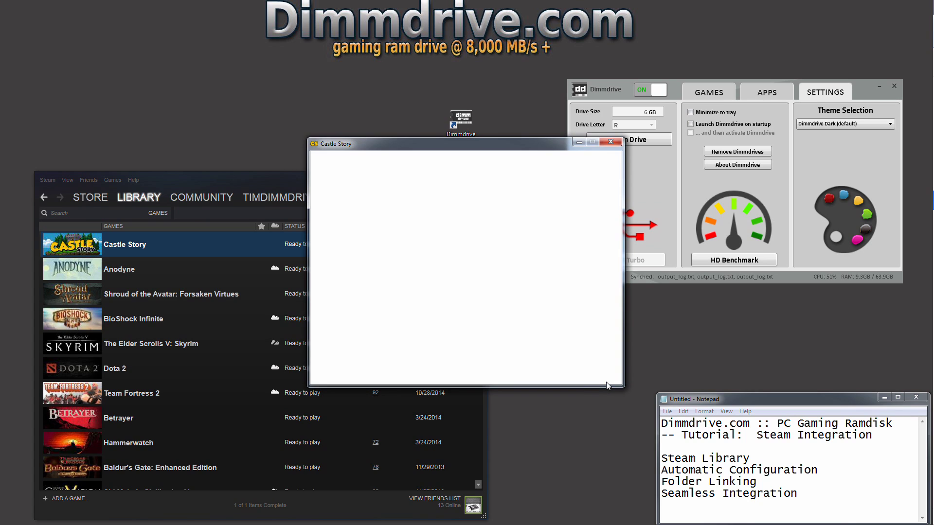
- Bring Dimmdrive and Steam forward and move the game window up and left
click(602, 88)
click(267, 177)
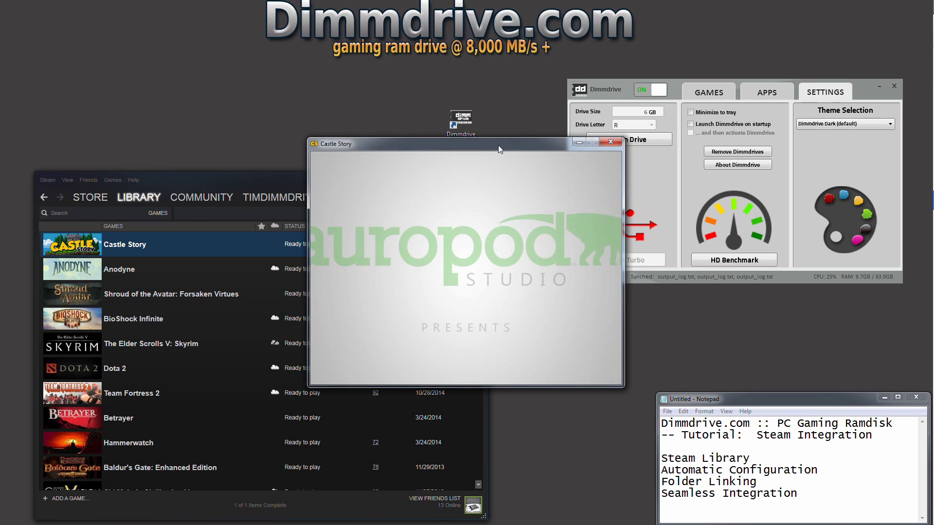
drag(510, 144, 414, 123)
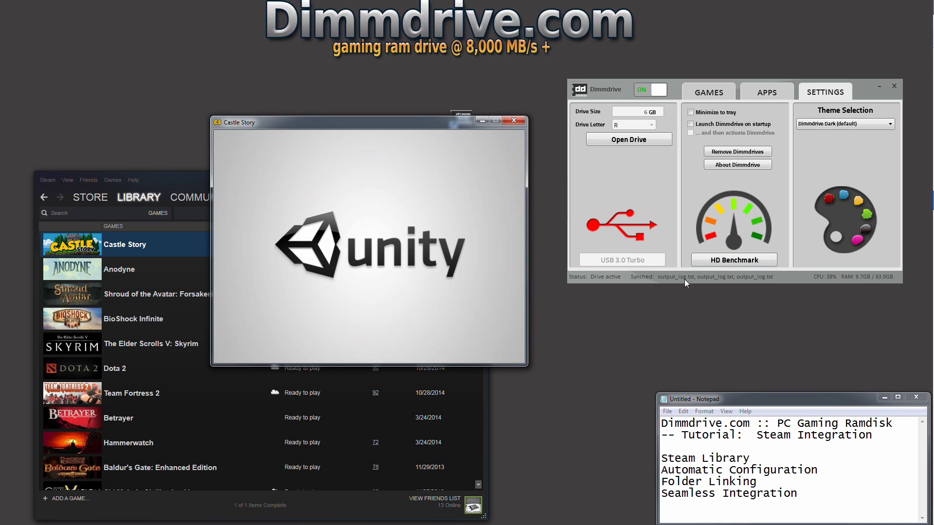
- Close the Castle Story game window and dismiss its Steam context menu
click(514, 121)
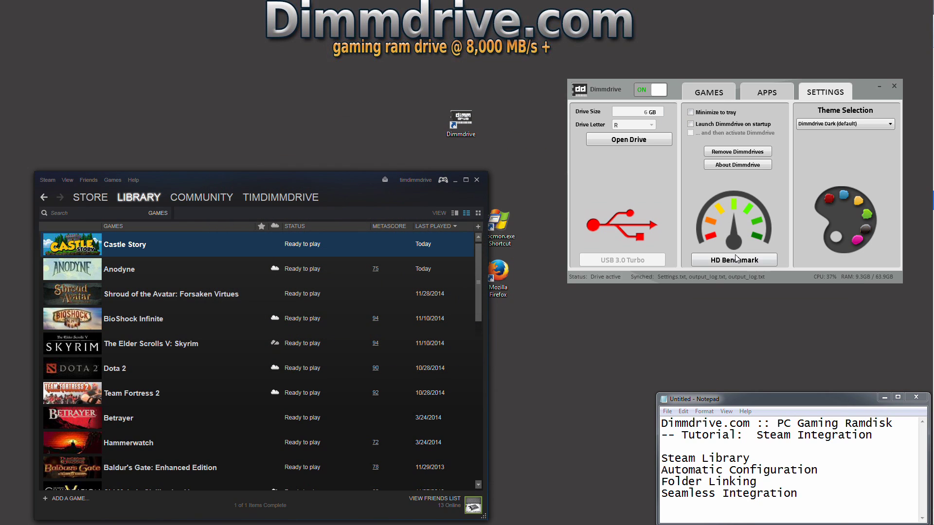
mouse_move(664, 282)
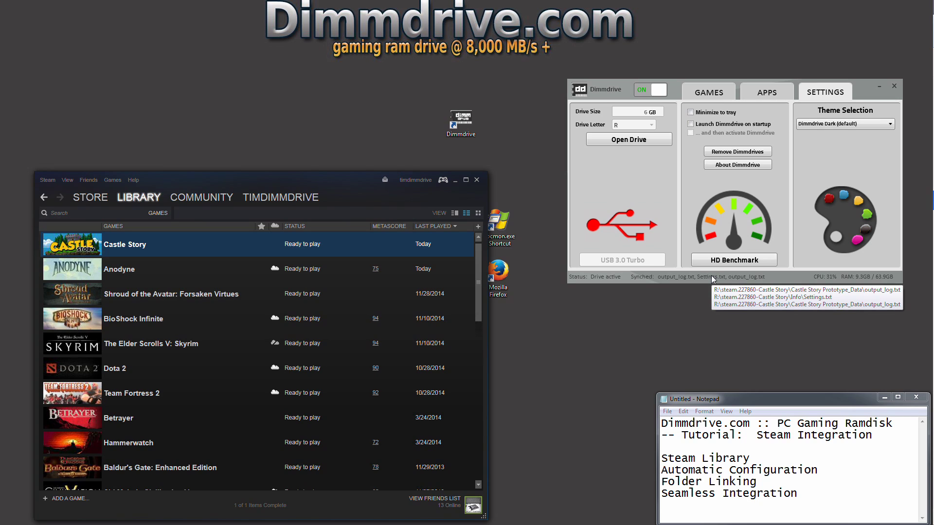
right_click(118, 245)
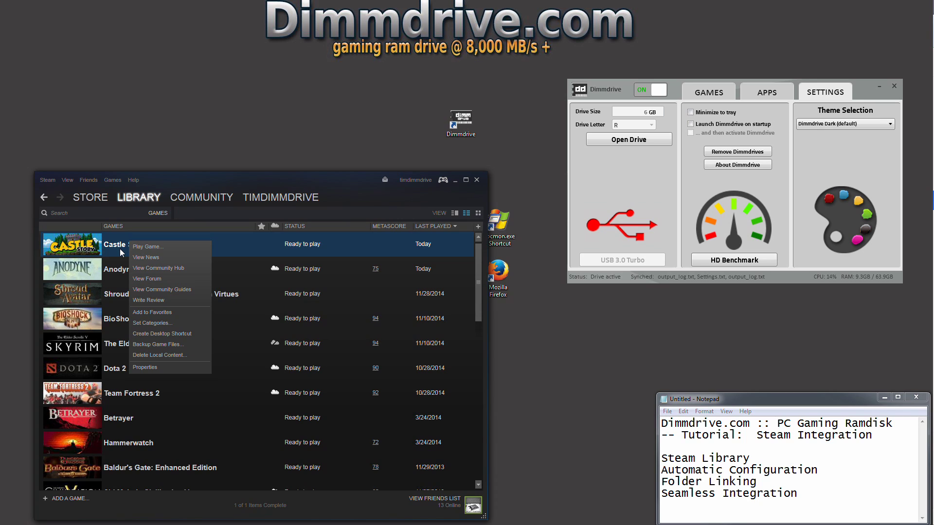
key(Escape)
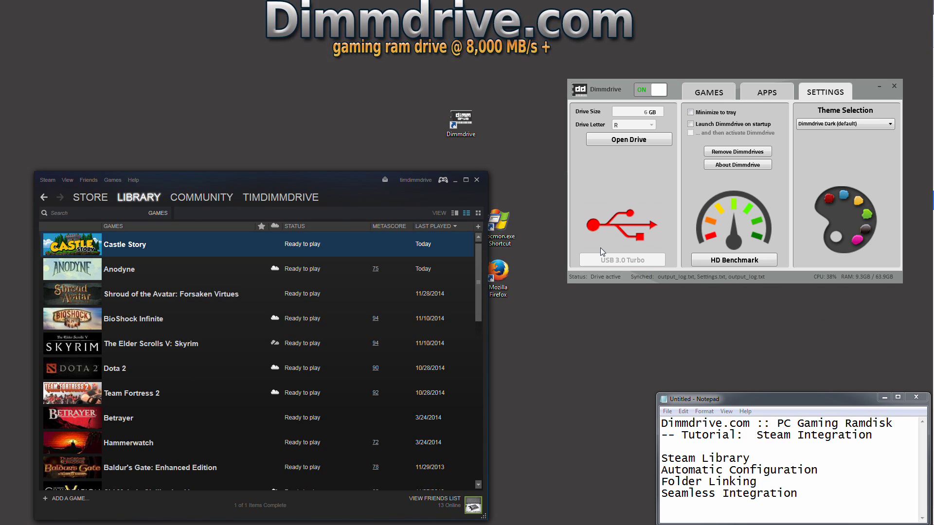
- Show Dimmdrive's games list with Castle Story enabled at 0.6 GB, then switch the RAM drive off
click(710, 97)
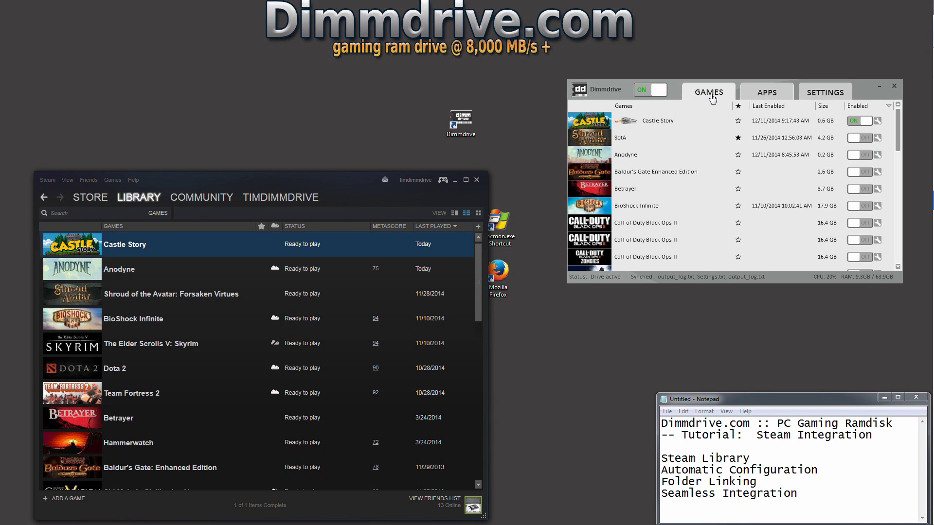
click(663, 92)
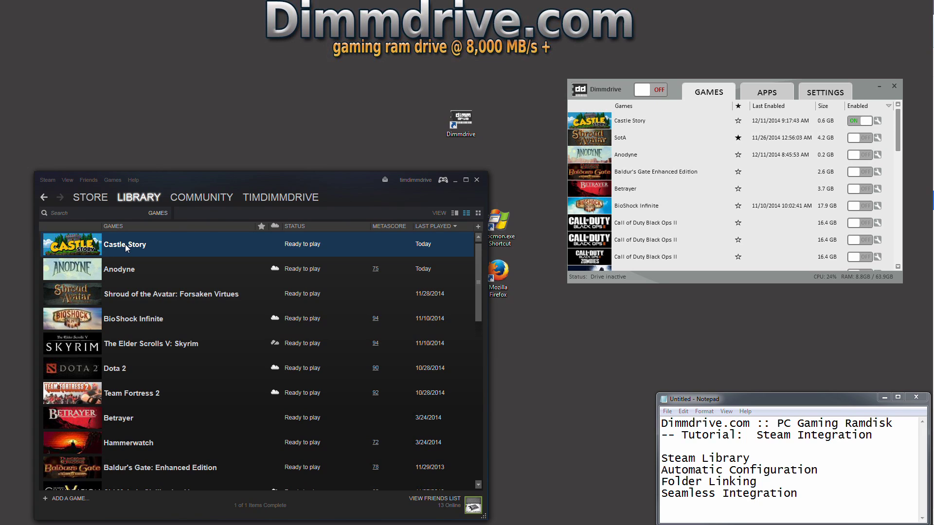
- Open Castle Story's install folder from its Steam Local Files properties
right_click(126, 248)
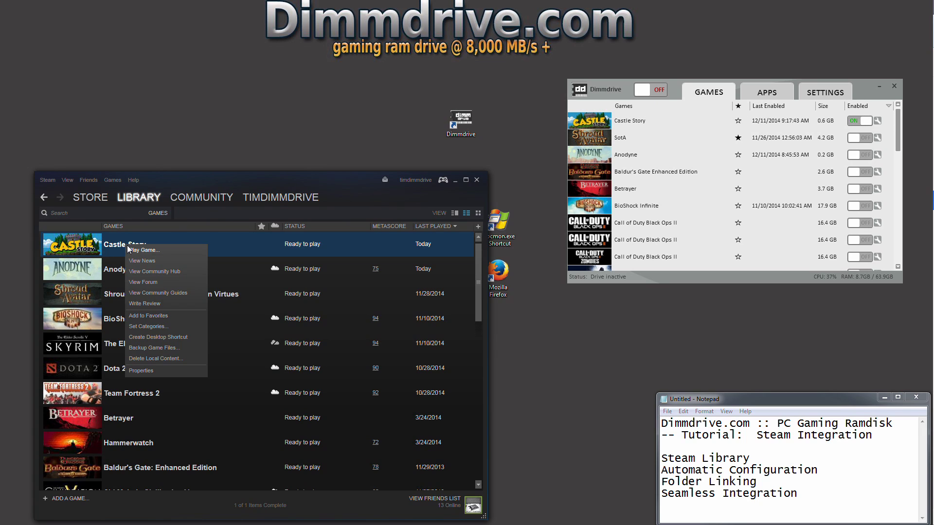
click(148, 372)
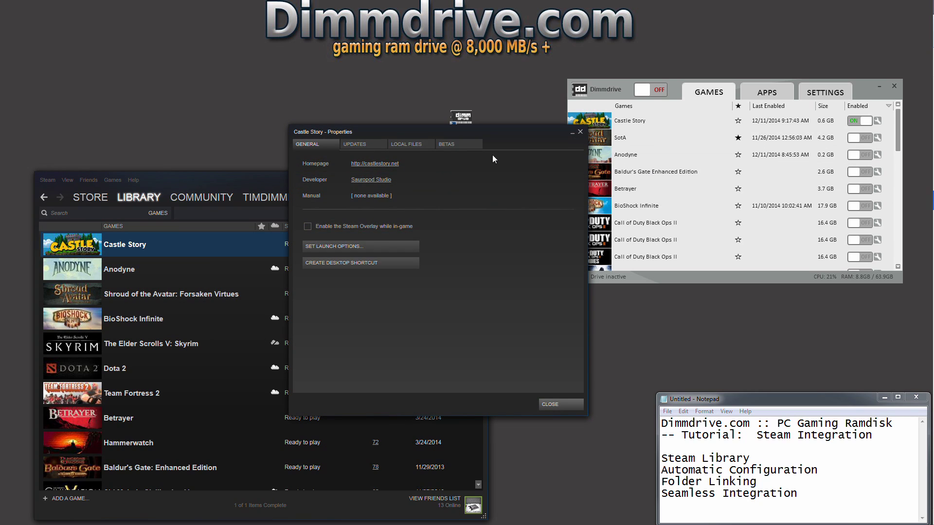
click(413, 146)
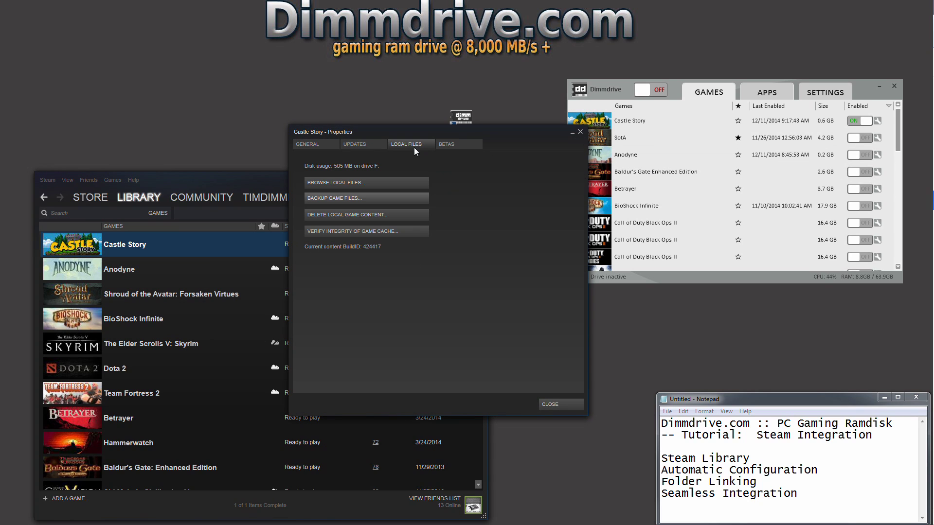
click(354, 187)
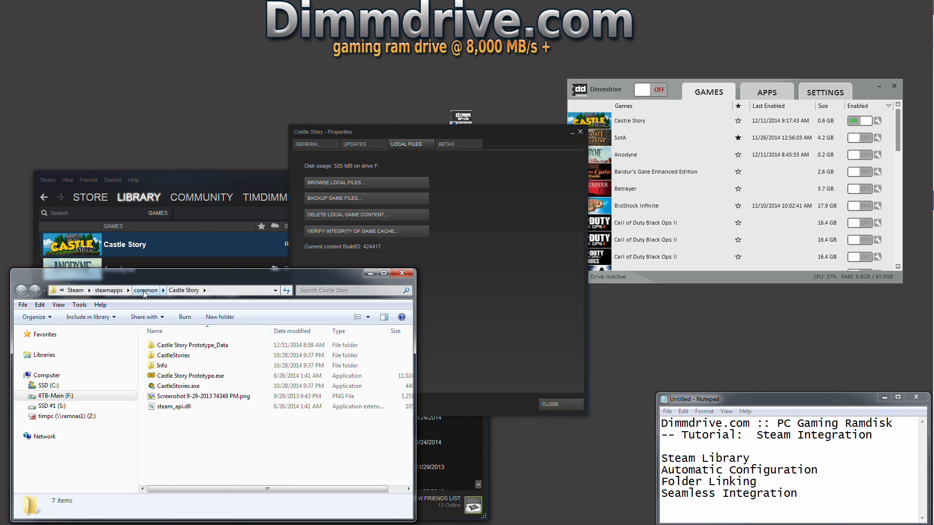
- View the Castle Story folder's properties in common on drive F, then close the dialog and Explorer
click(145, 290)
drag(224, 278, 402, 163)
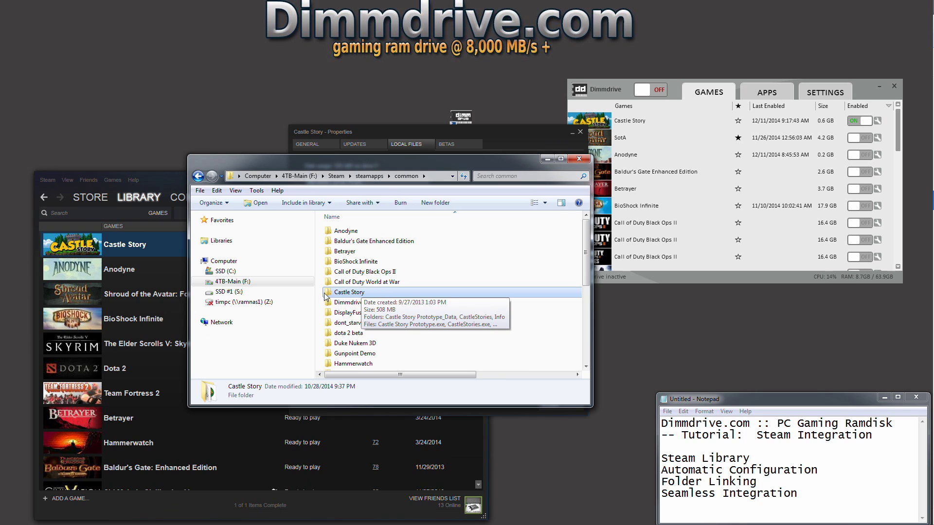
right_click(345, 293)
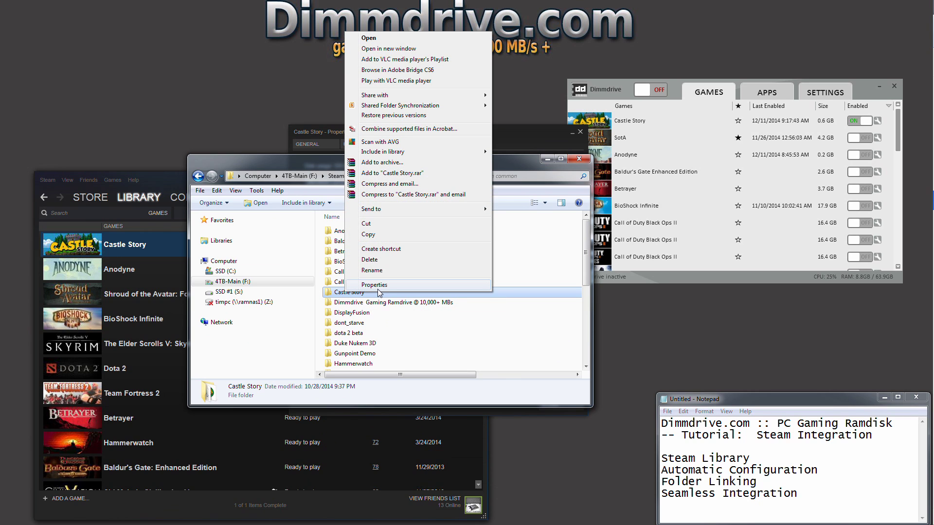
click(374, 285)
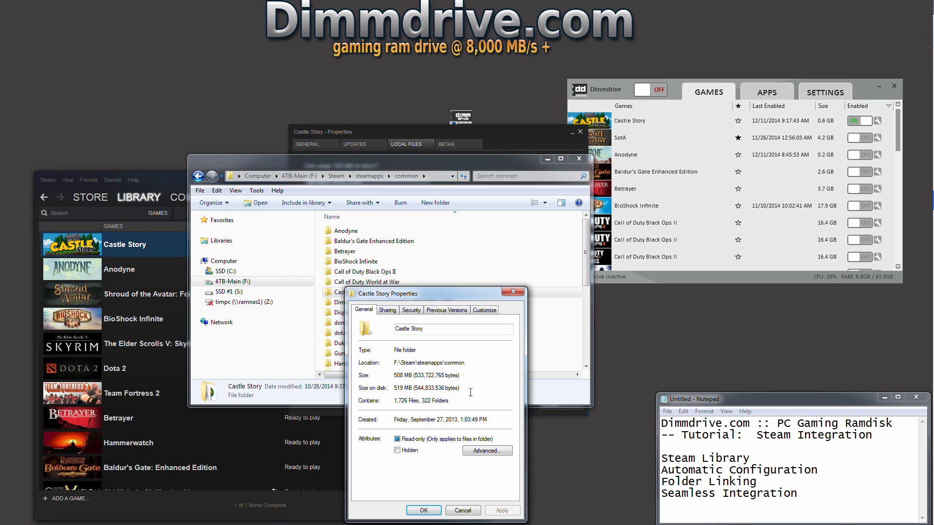
click(514, 291)
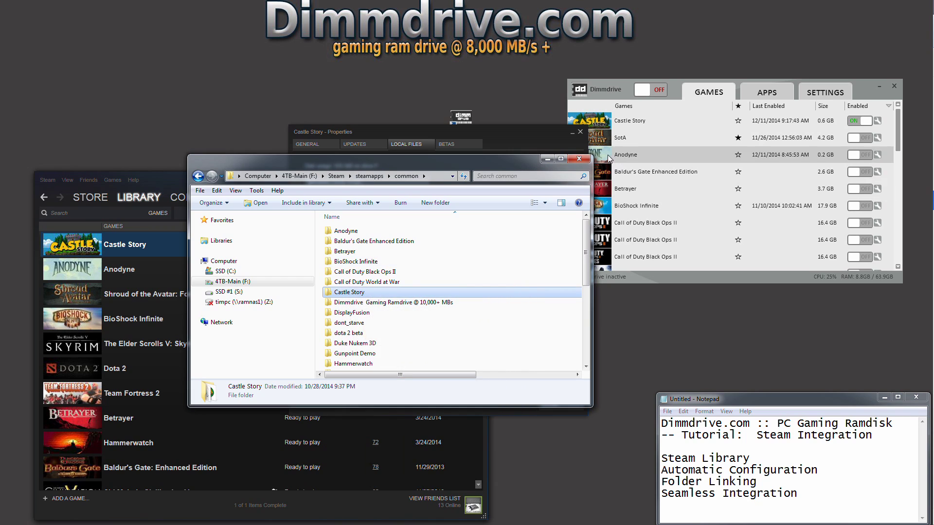
click(582, 161)
- Turn Dimmdrive back on and open Castle Story's install folder from Steam's Local Files page
click(580, 131)
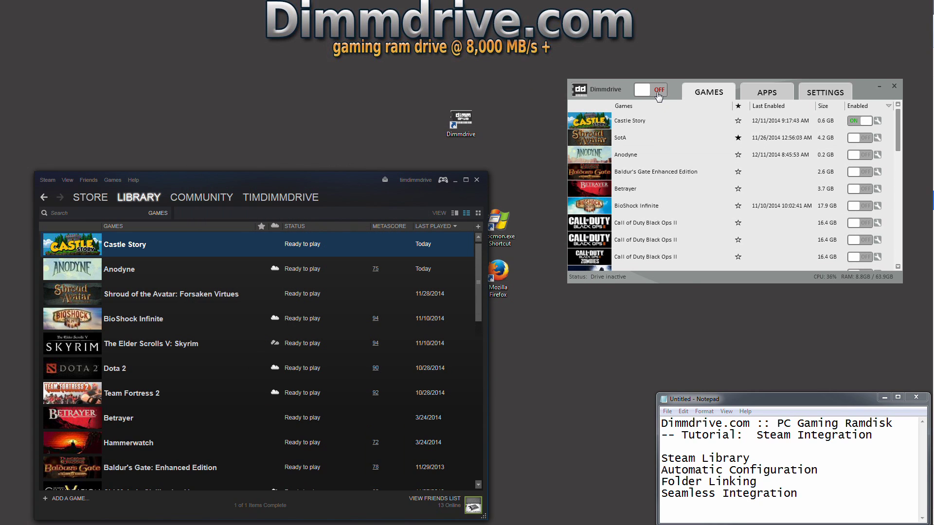
click(658, 92)
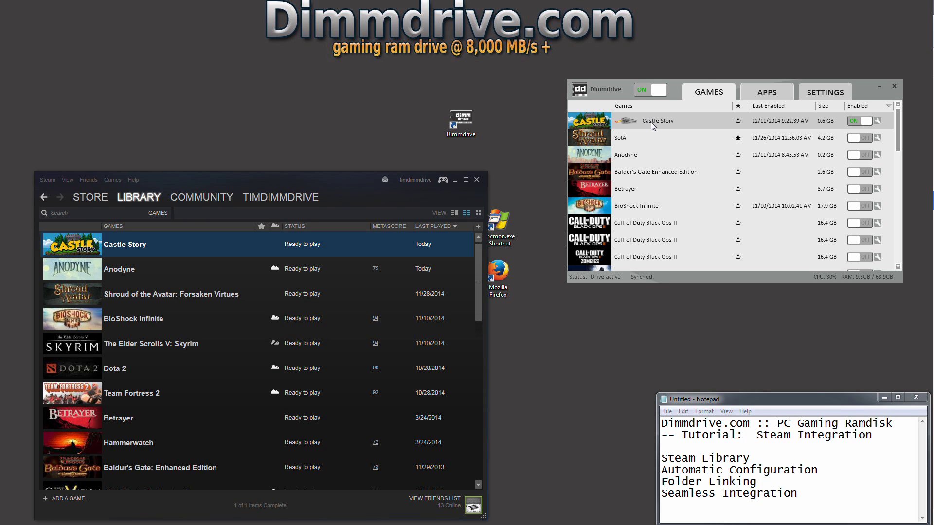
right_click(125, 249)
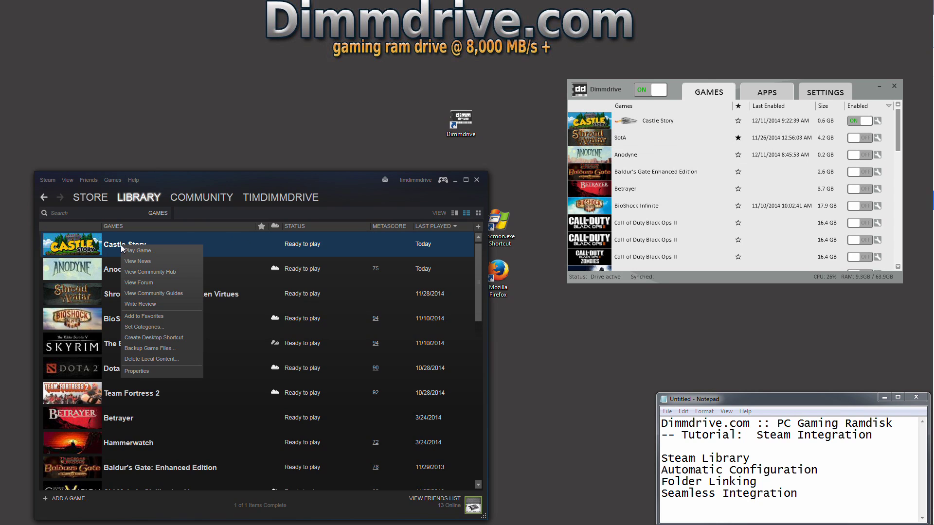
click(136, 372)
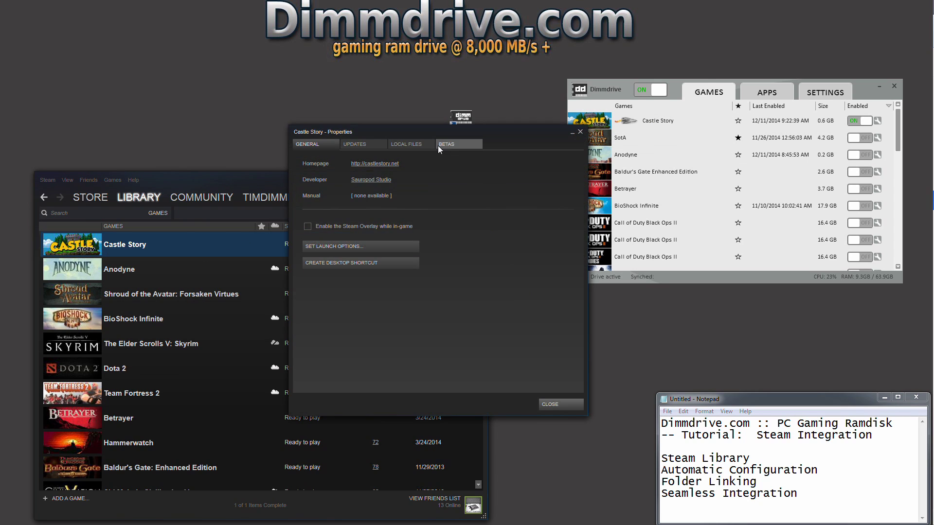
click(407, 144)
click(349, 185)
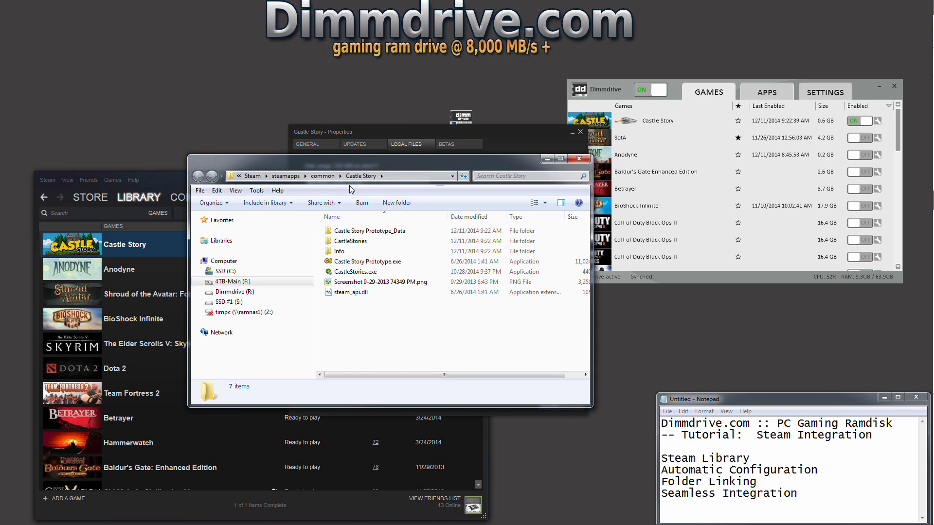
- Confirm the Castle Story folder in common links to R:\steam.227860-Castle Story, then close all windows
click(407, 176)
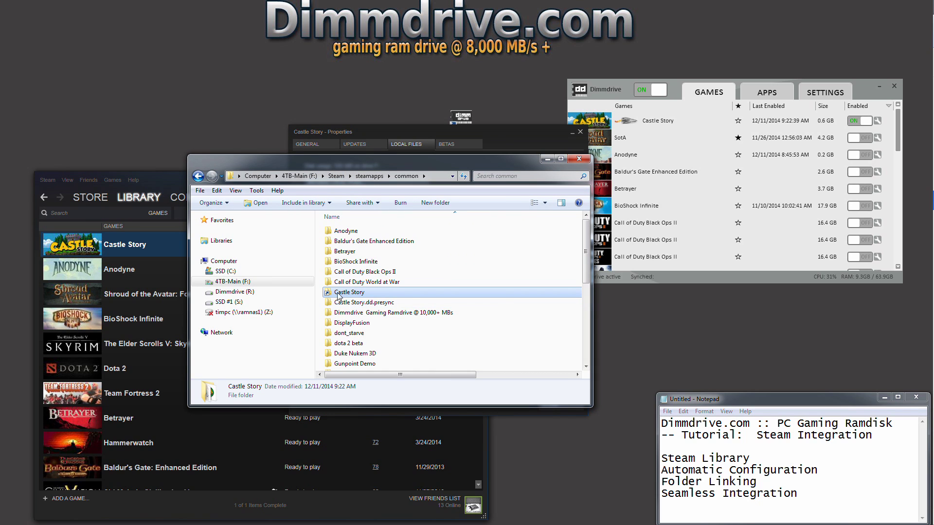
right_click(343, 295)
click(392, 287)
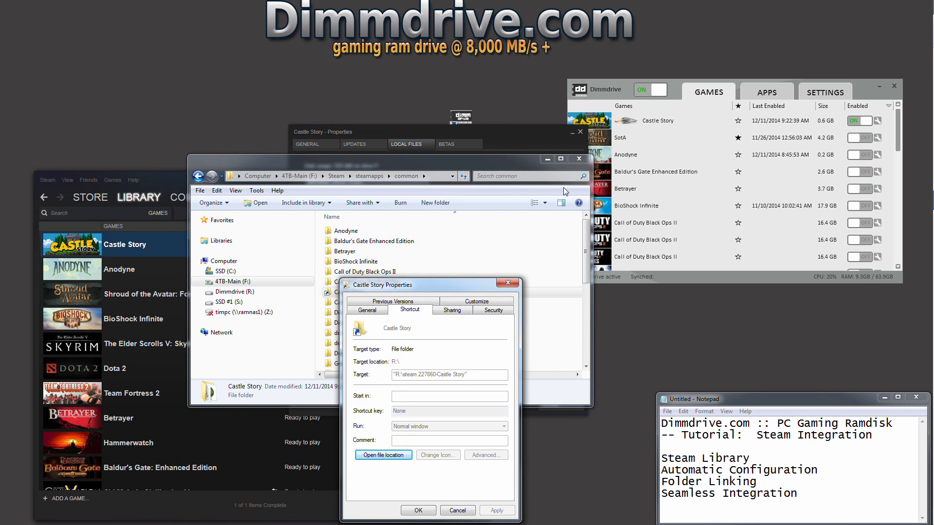
click(579, 159)
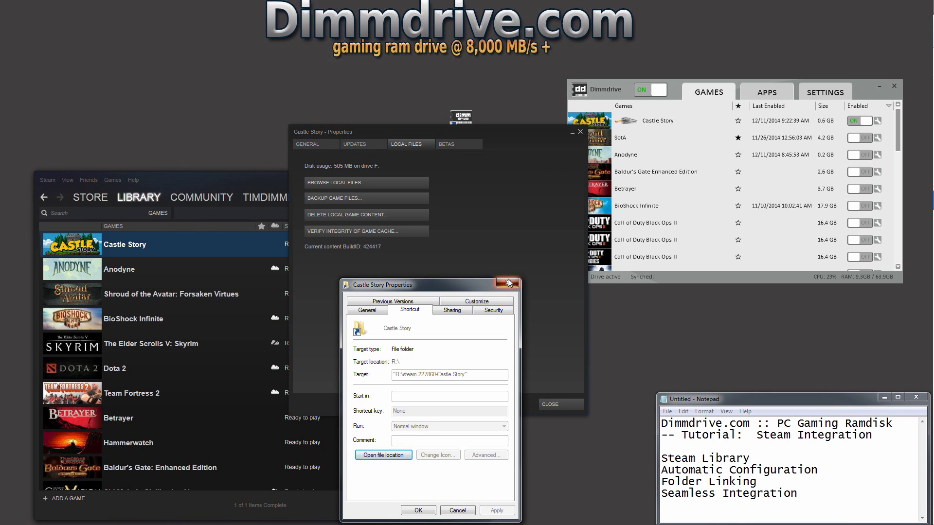
click(508, 282)
click(581, 132)
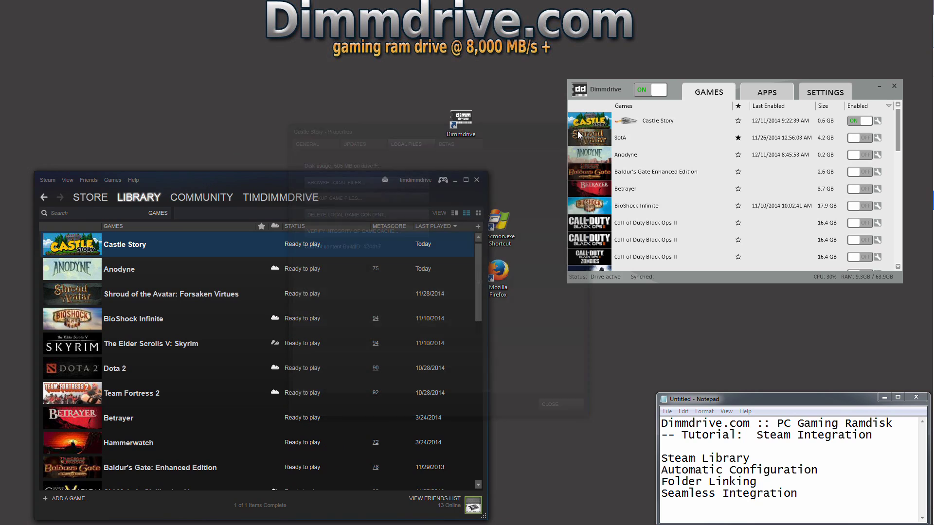
right_click(143, 246)
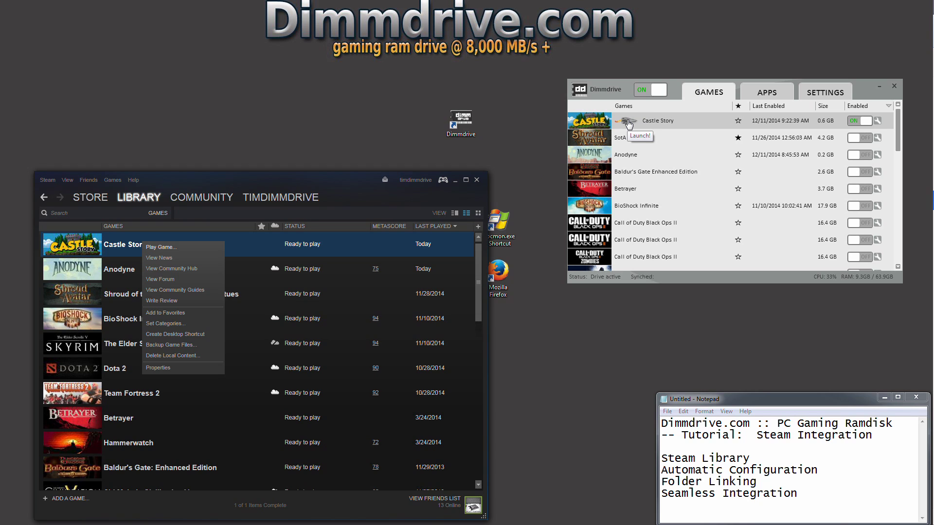
drag(349, 179, 366, 364)
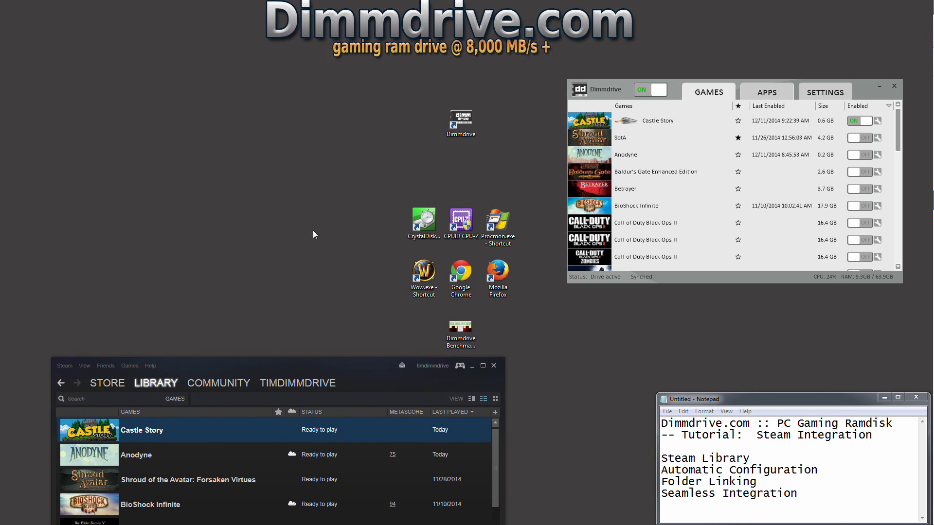
drag(380, 194, 448, 249)
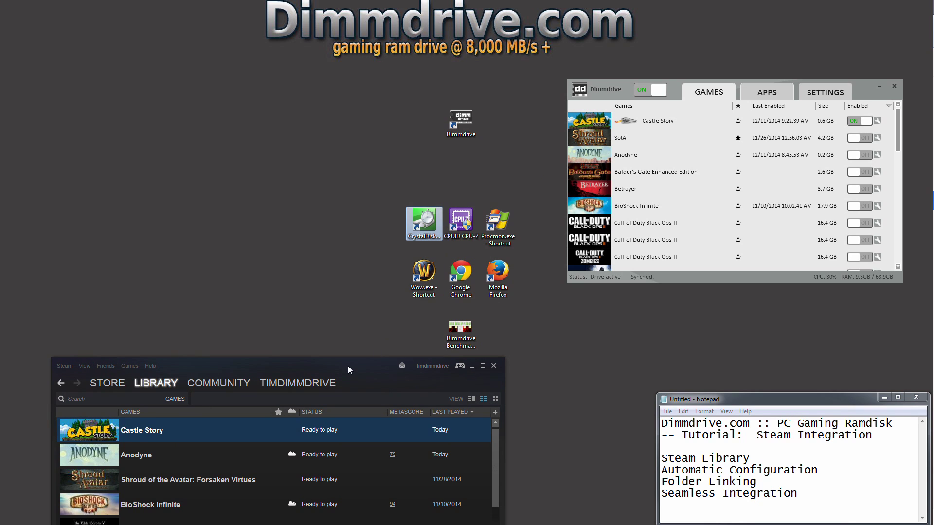
drag(349, 366, 336, 172)
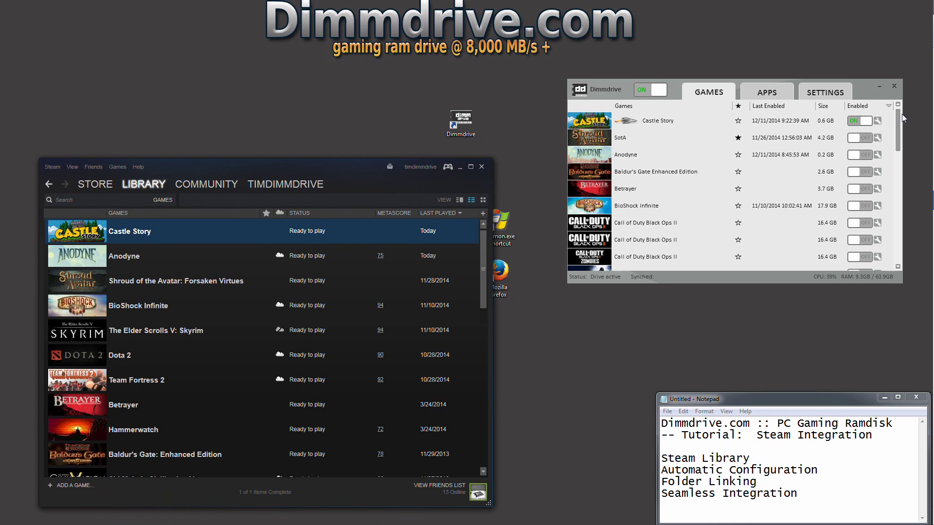
mouse_move(898, 115)
mouse_down()
mouse_move(900, 201)
mouse_move(900, 106)
mouse_up()
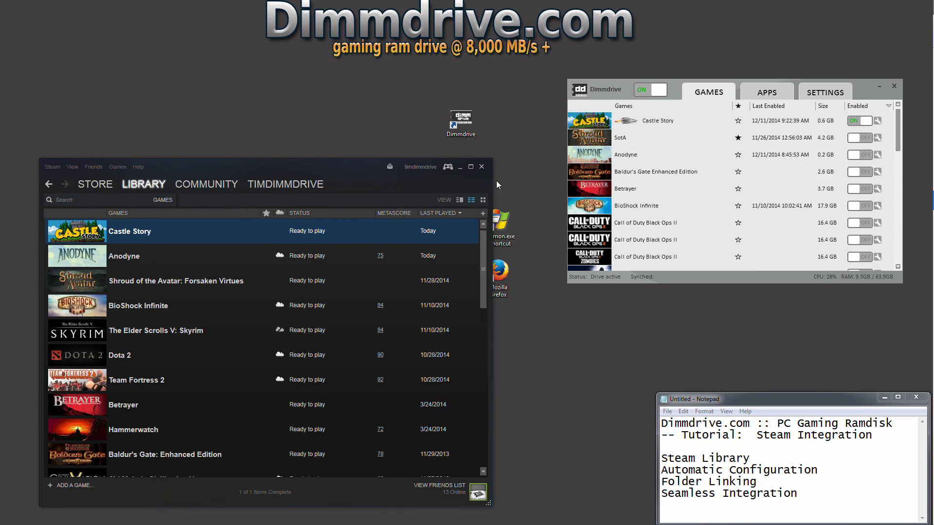
drag(335, 173, 309, 174)
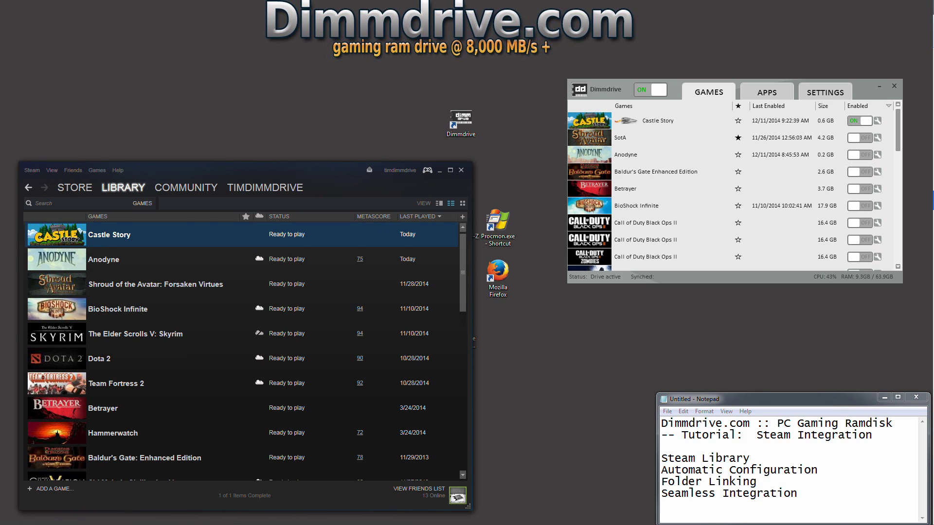
key(alt+Tab)
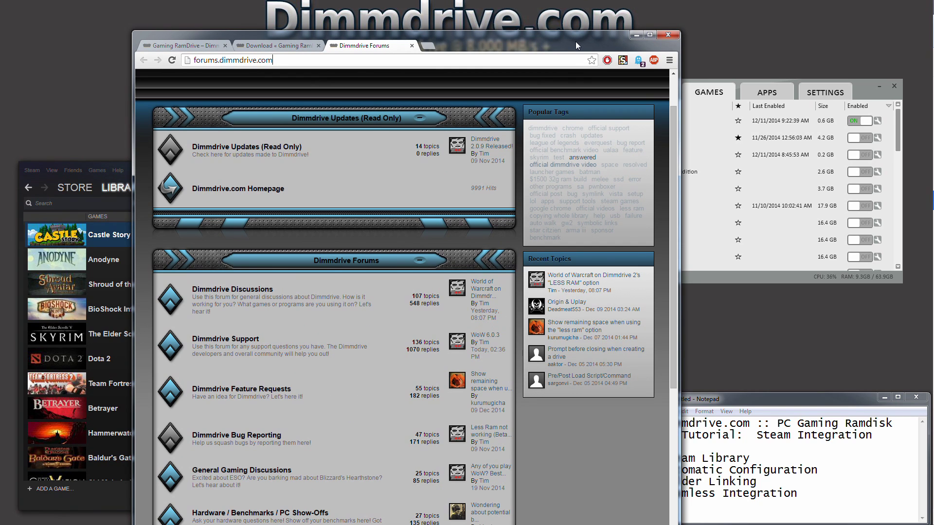
key(alt+F4)
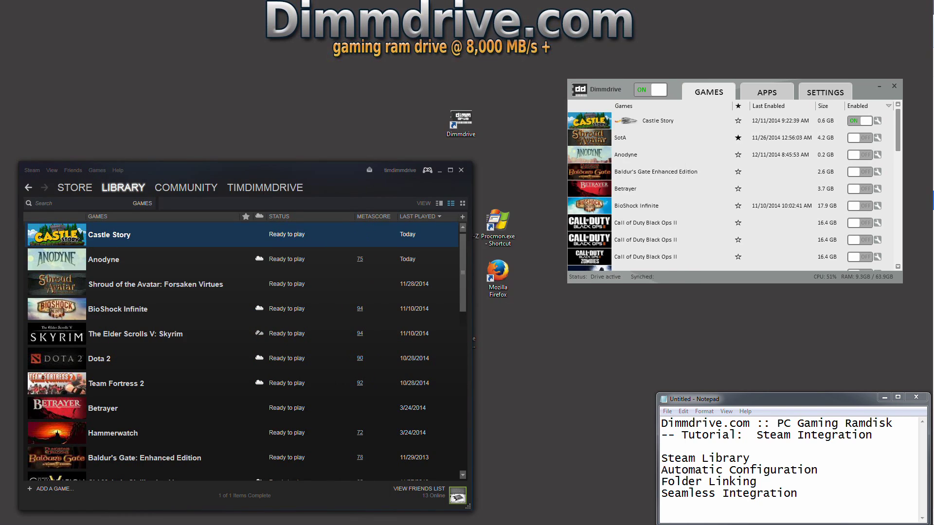